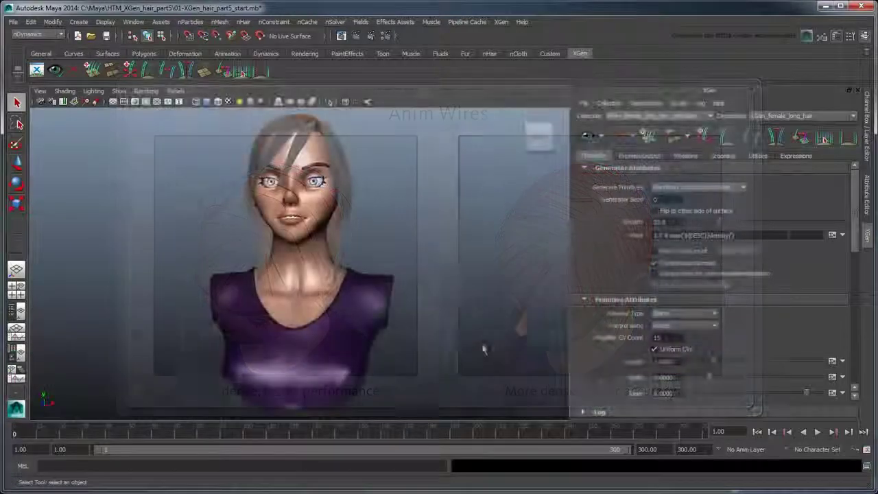
# - Orbit to a side view of the hair and show the bust in wireframe
pyautogui.keyDown('alt'); pyautogui.moveTo(396, 338); pyautogui.dragTo(353, 345); pyautogui.keyUp('alt')
pyautogui.scroll(5, 326, 345)
pyautogui.scroll(-3, 417, 288)
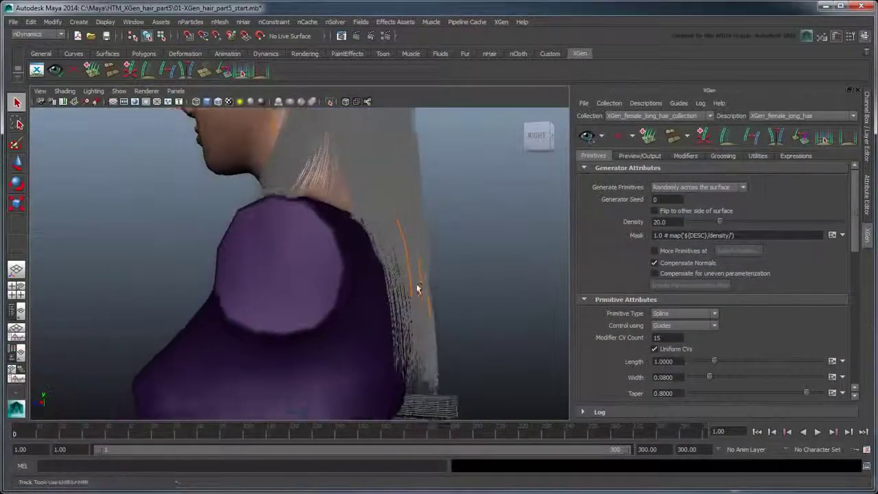
pyautogui.scroll(-2, 432, 288)
pyautogui.press('4')
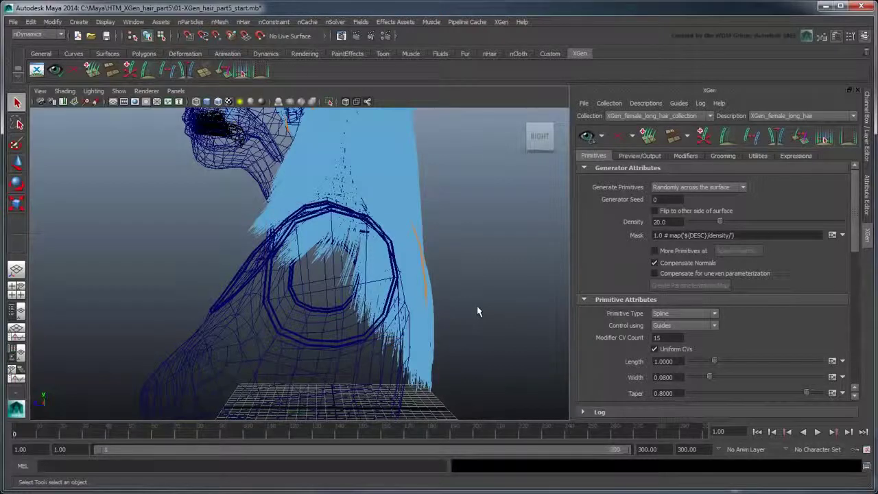
# - Set the XGen primitive preview colour to red in Preview/Output
pyautogui.click(630, 157)
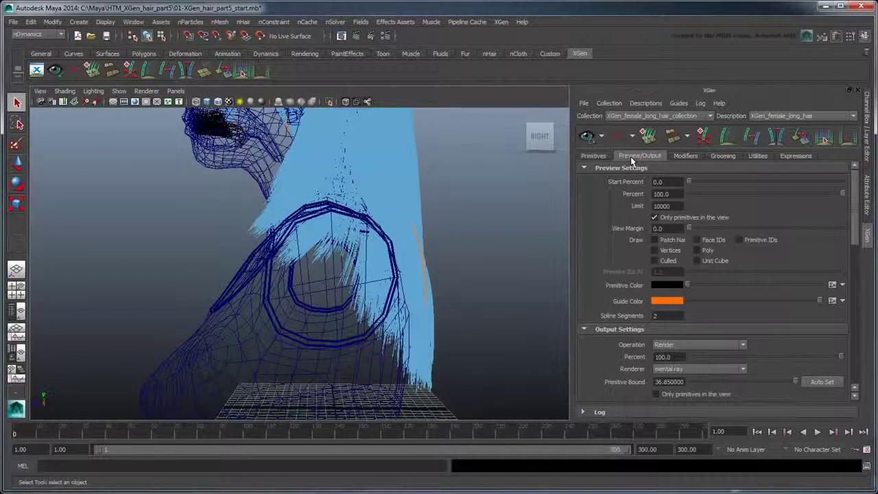
pyautogui.click(674, 285)
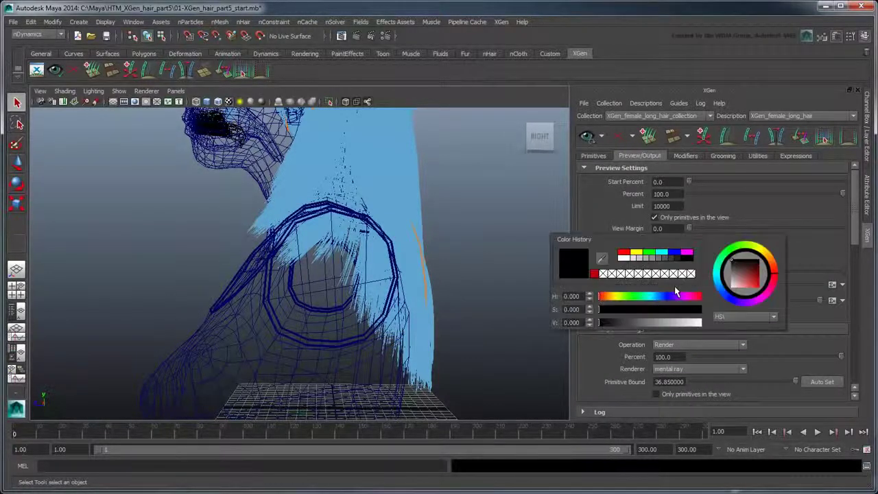
pyautogui.click(595, 274)
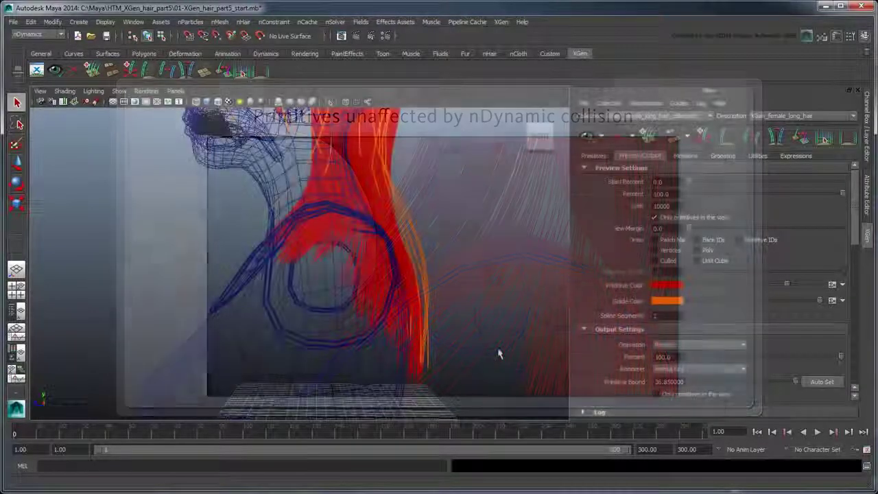
# - Add a Collision modifier to the hair description
pyautogui.click(686, 155)
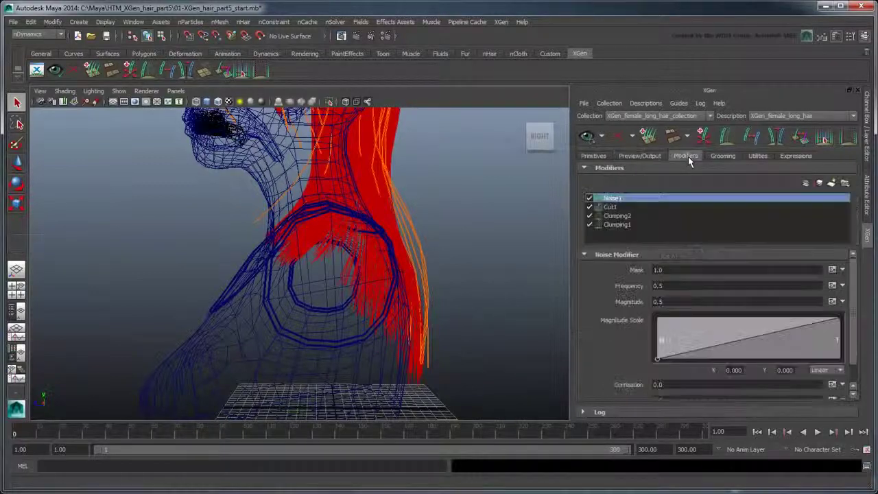
pyautogui.click(830, 183)
pyautogui.click(738, 202)
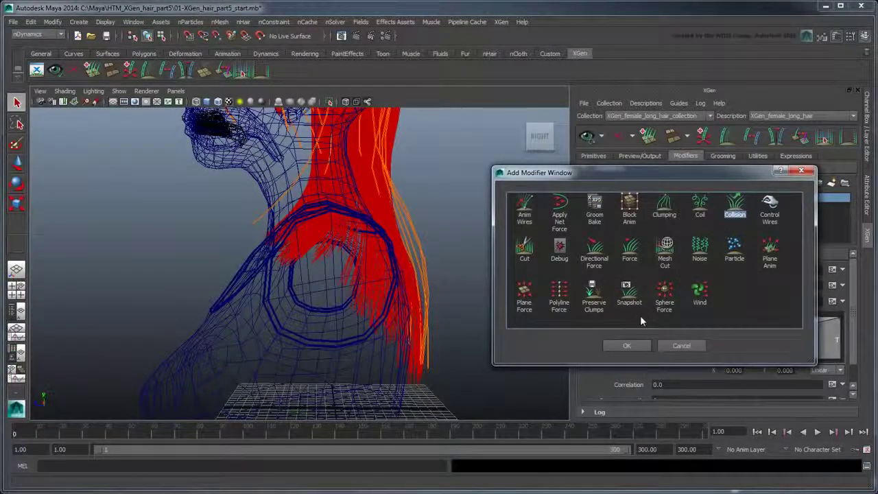
pyautogui.click(628, 344)
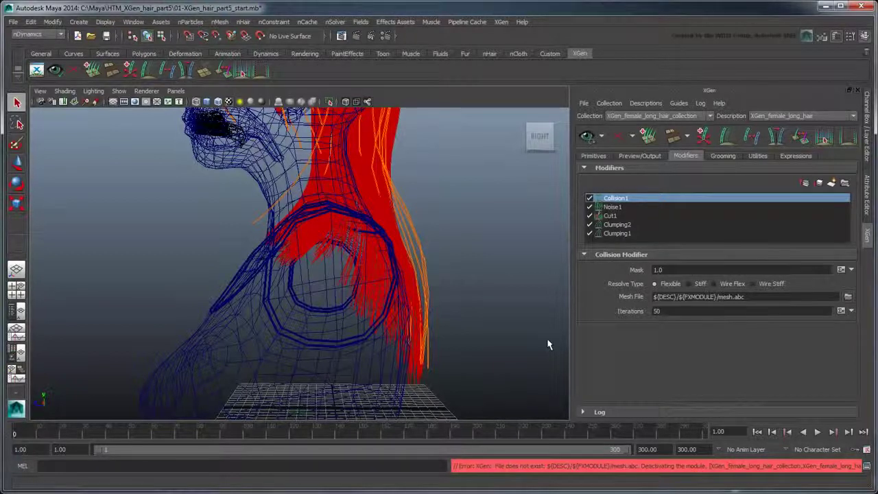
# - Clear the hair preview and orbit to a three-quarter view of the head
pyautogui.click(621, 137)
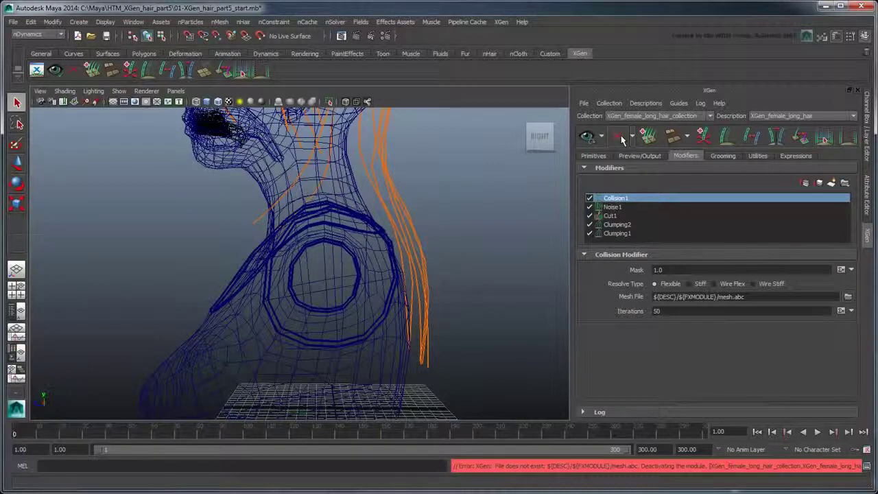
pyautogui.keyDown('alt'); pyautogui.moveTo(508, 231); pyautogui.dragTo(445, 248, button='right'); pyautogui.keyUp('alt')
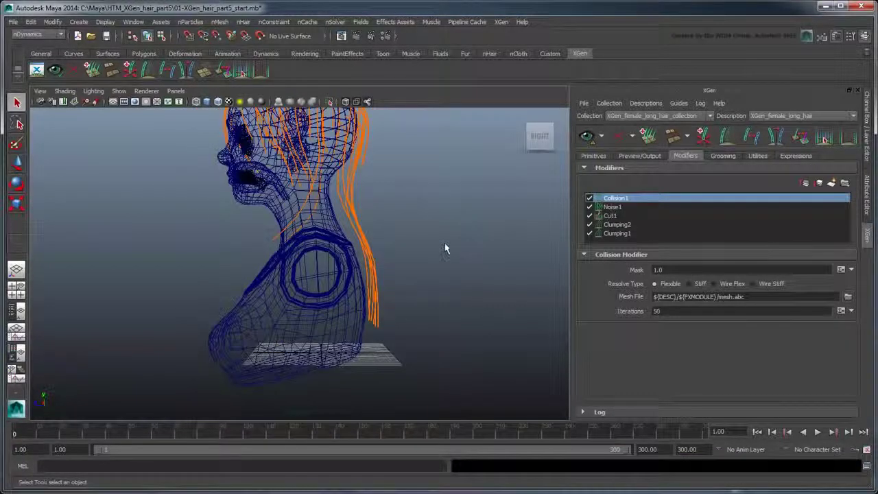
pyautogui.keyDown('alt'); pyautogui.moveTo(445, 248); pyautogui.dragTo(521, 284); pyautogui.keyUp('alt')
# - Select the shaded bust mesh and export it to Alembic as bust_animation_cache
pyautogui.press('5')
pyautogui.click(345, 334)
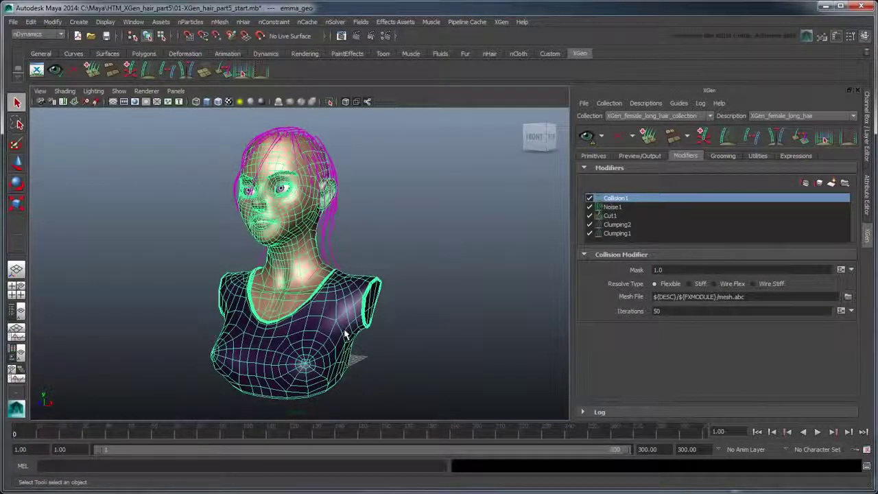
pyautogui.click(470, 22)
pyautogui.moveTo(478, 37)
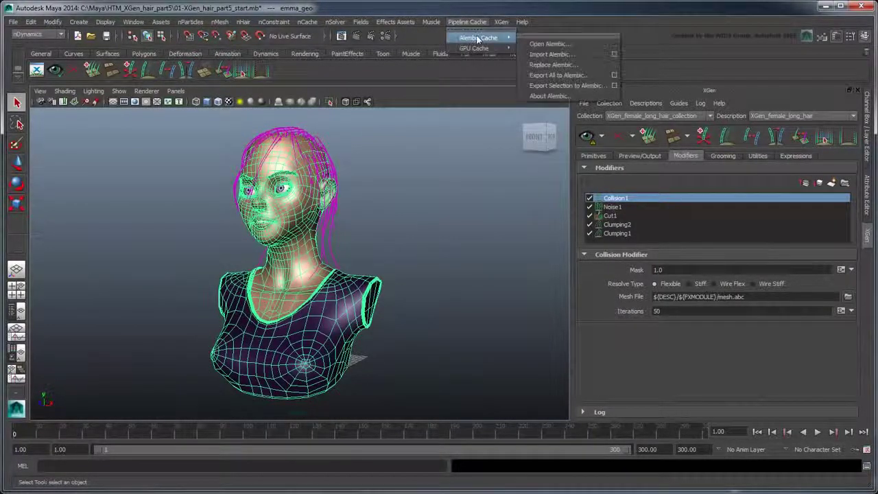
pyautogui.click(591, 85)
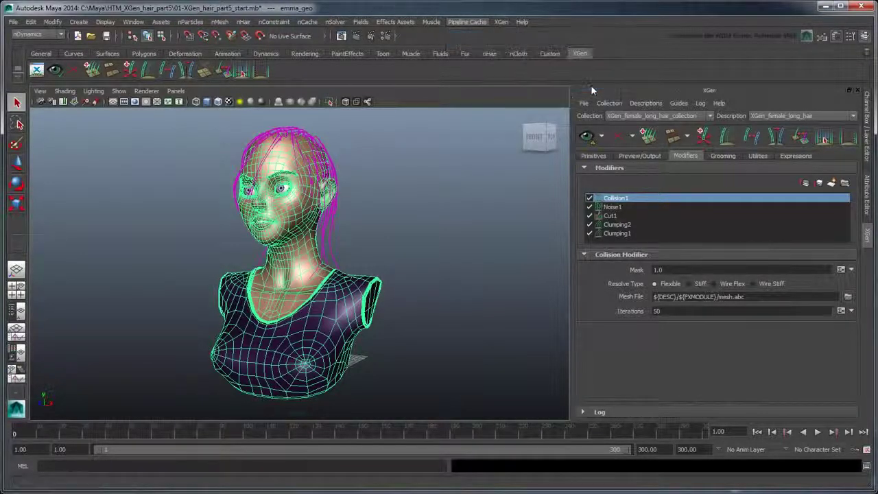
pyautogui.write('bust')
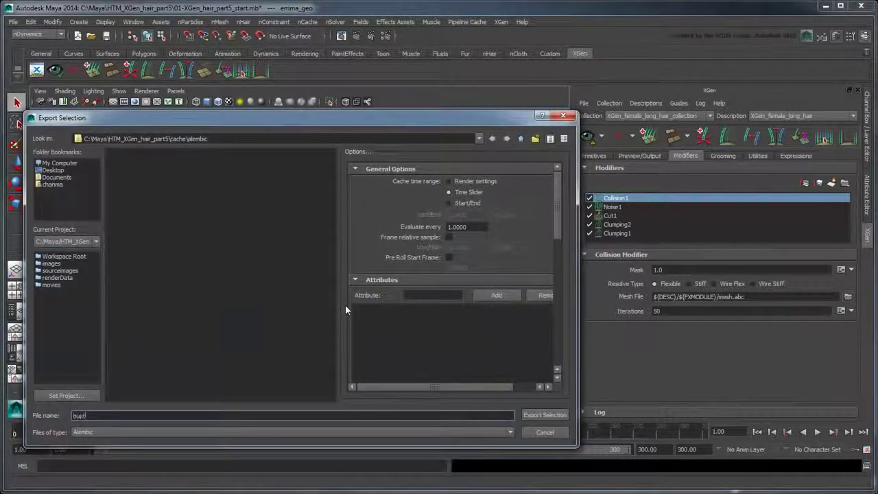
pyautogui.write('_animation_')
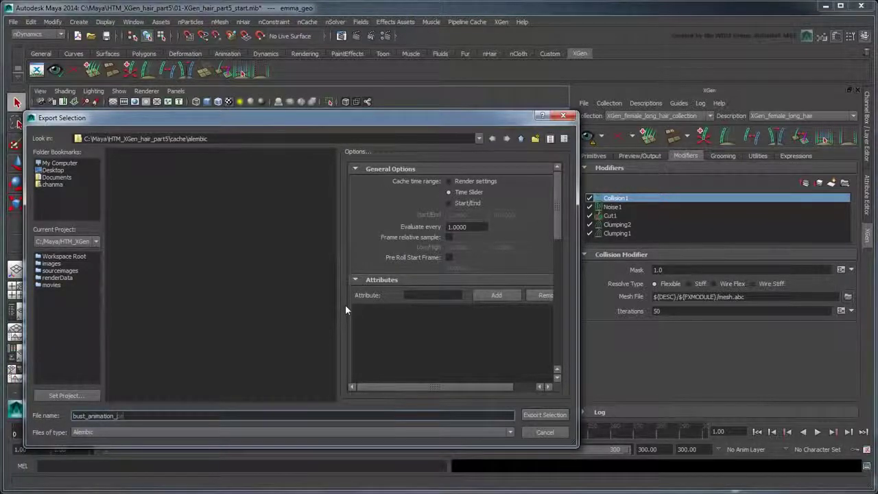
pyautogui.write('cache')
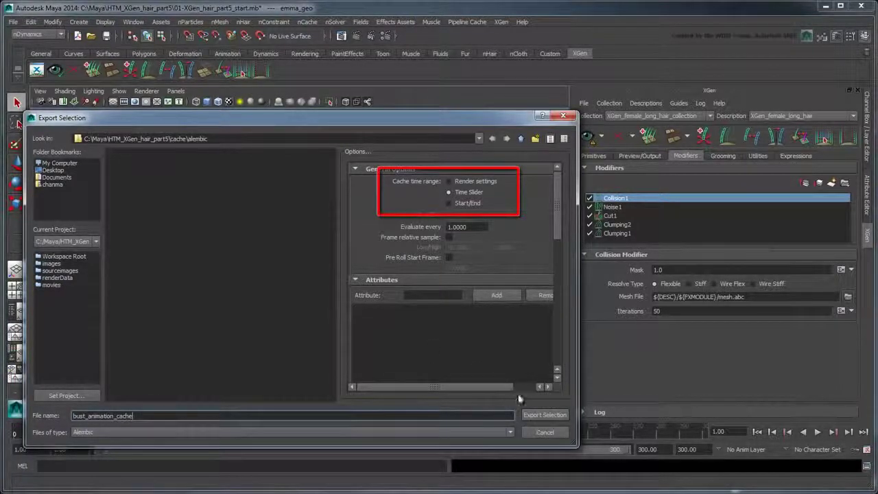
pyautogui.click(532, 413)
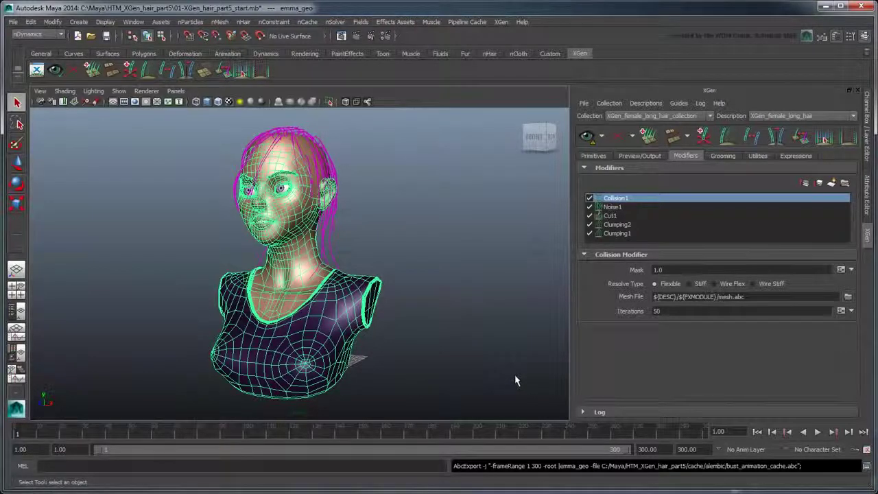
# - Set the Collision modifier's mesh file to alembic/bust_animation_cache.abc
pyautogui.click(515, 380)
pyautogui.click(848, 297)
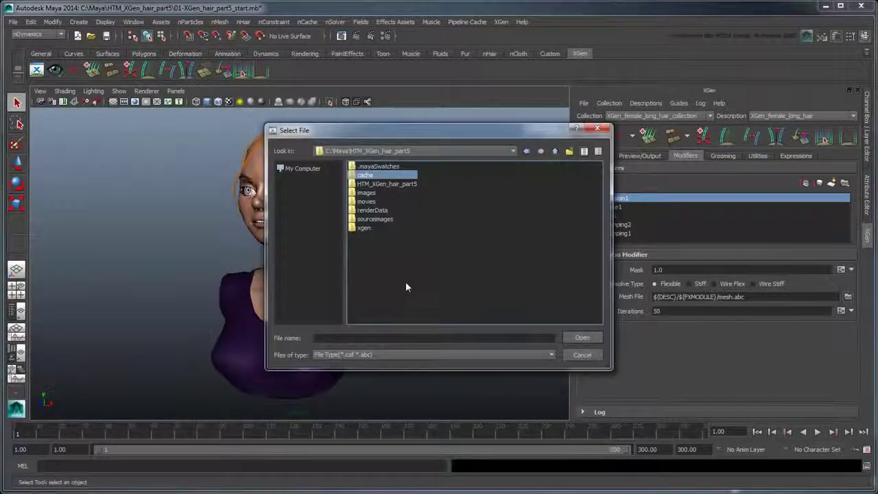
pyautogui.doubleClick(361, 169)
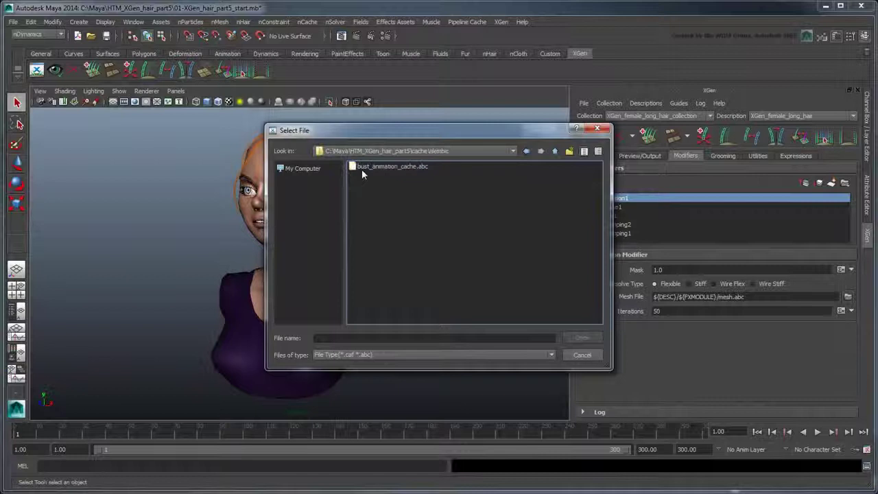
pyautogui.click(361, 169)
pyautogui.click(583, 337)
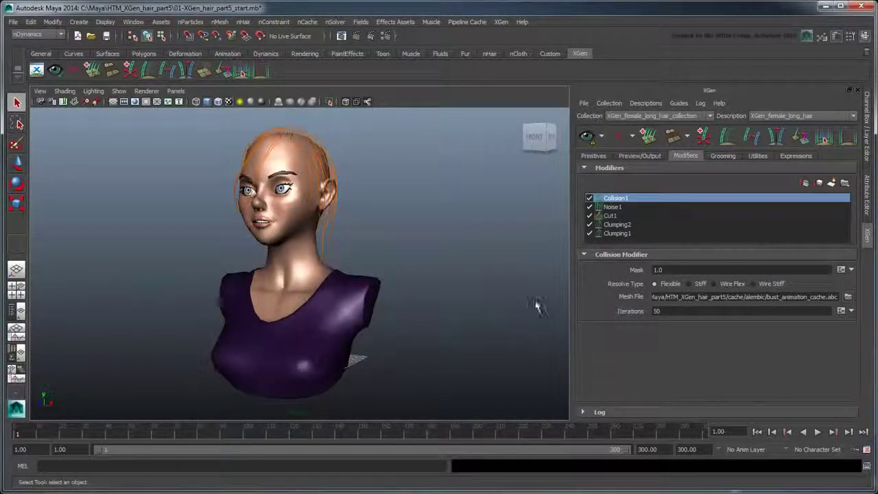
# - Regenerate the red hair preview and inspect it around the neck and shoulders
pyautogui.click(586, 135)
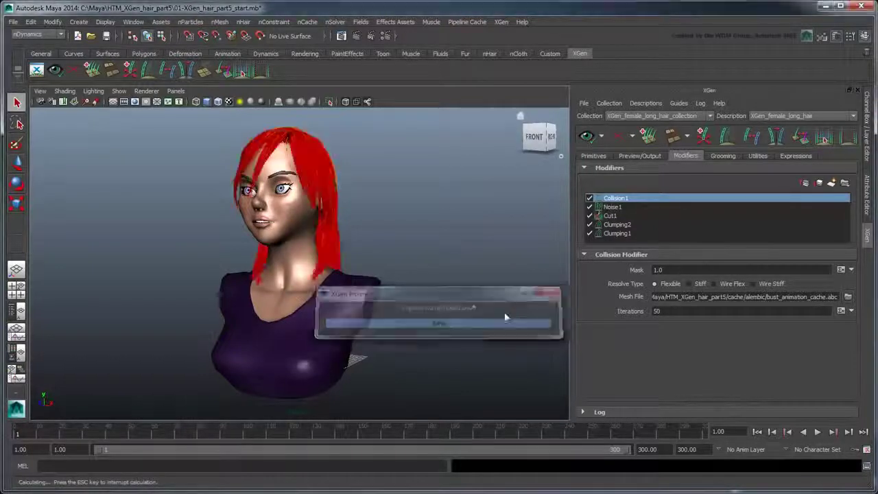
pyautogui.scroll(5, 506, 313)
pyautogui.keyDown('alt'); pyautogui.moveTo(476, 309); pyautogui.dragTo(486, 292, button='middle'); pyautogui.keyUp('alt')
pyautogui.keyDown('alt'); pyautogui.moveTo(486, 292); pyautogui.dragTo(394, 255); pyautogui.keyUp('alt')
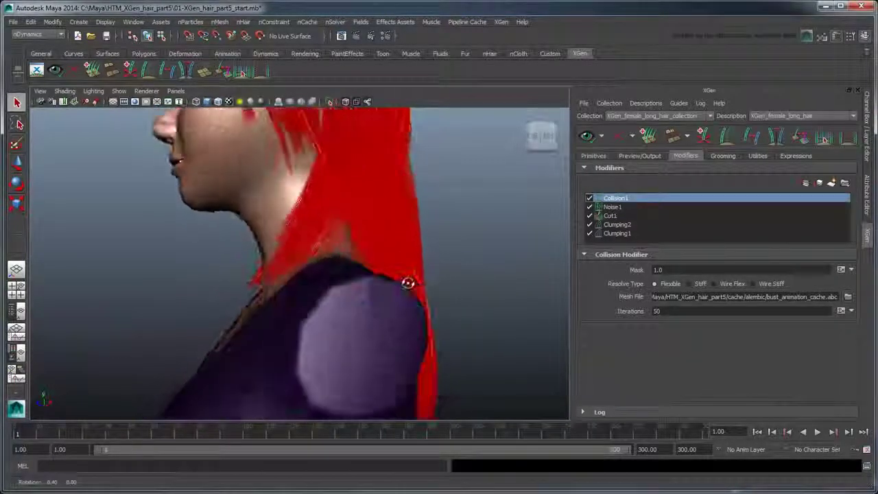
pyautogui.press('4')
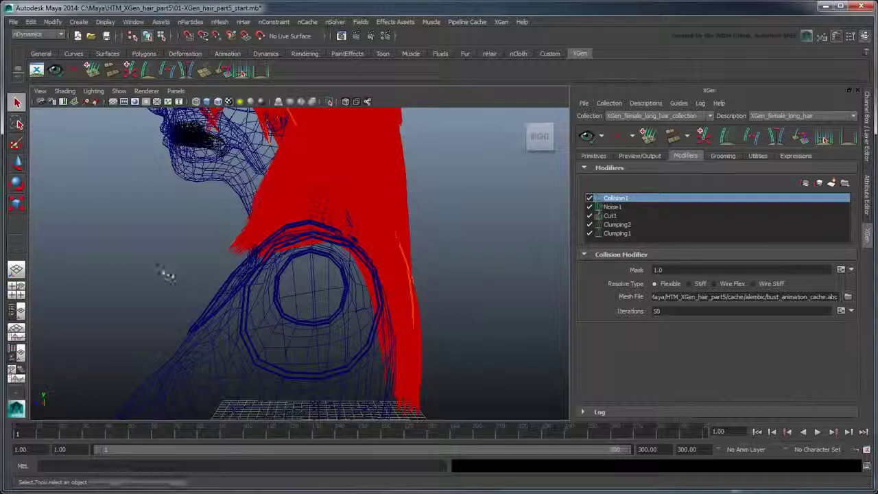
pyautogui.moveTo(166, 275)
pyautogui.keyDown('alt'); pyautogui.mouseDown()
pyautogui.moveTo(416, 289)
pyautogui.moveTo(384, 284)
pyautogui.mouseUp(); pyautogui.keyUp('alt')
pyautogui.moveTo(384, 285)
pyautogui.keyDown('alt'); pyautogui.mouseDown(button='right')
pyautogui.moveTo(368, 291)
pyautogui.moveTo(396, 337)
pyautogui.mouseUp(button='right'); pyautogui.keyUp('alt')
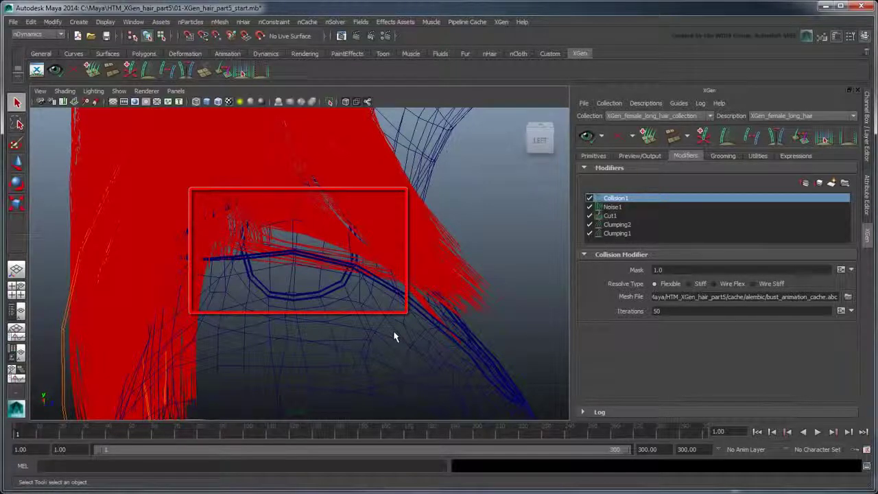
pyautogui.press('f')
pyautogui.moveTo(394, 335)
pyautogui.keyDown('alt'); pyautogui.mouseDown()
pyautogui.moveTo(339, 308)
pyautogui.moveTo(284, 313)
pyautogui.moveTo(343, 314)
pyautogui.moveTo(331, 319)
pyautogui.moveTo(329, 310)
pyautogui.mouseUp(); pyautogui.keyUp('alt')
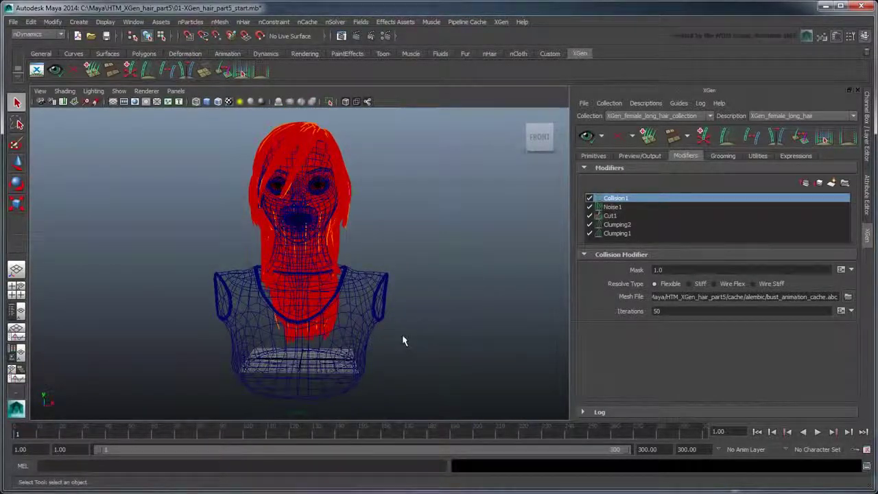
pyautogui.press('6')
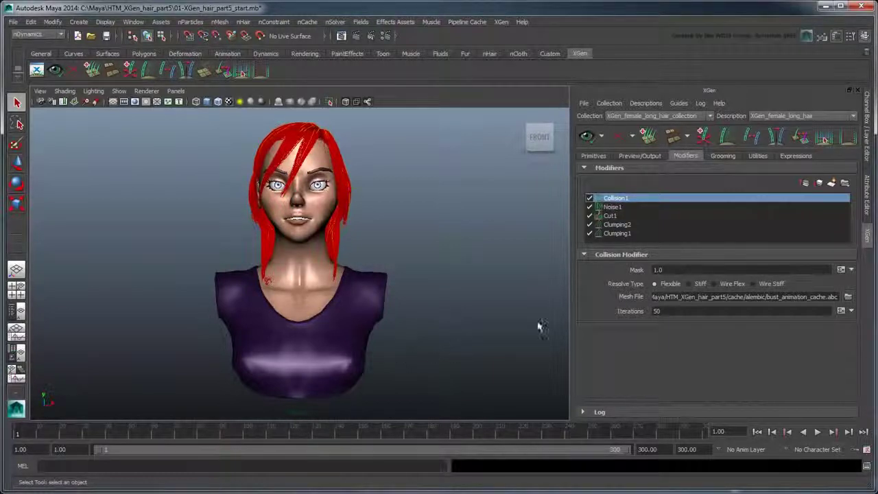
# - Add an Anim Wires modifier with Control Map Use Dir set to Clumping
pyautogui.click(831, 184)
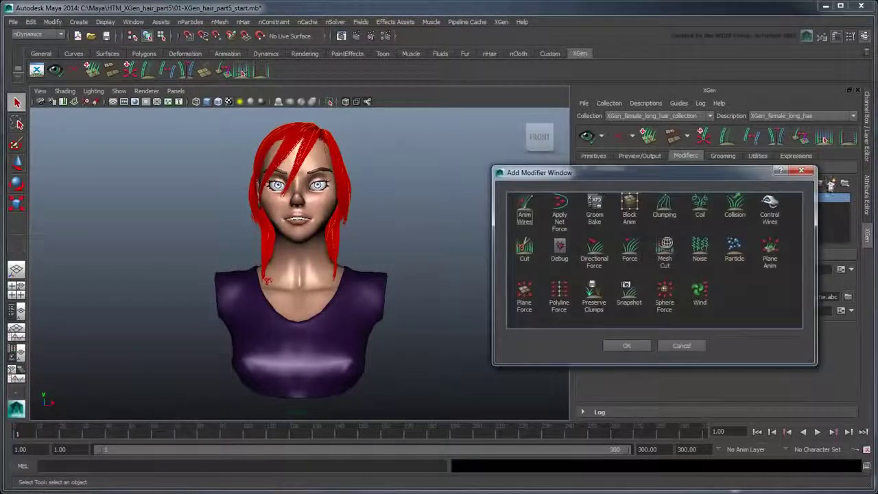
pyautogui.click(624, 343)
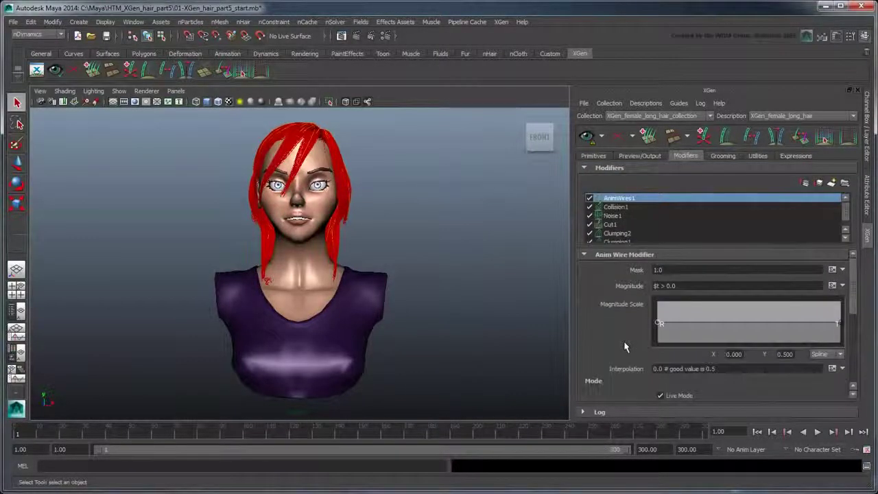
pyautogui.moveTo(851, 279); pyautogui.dragTo(853, 343)
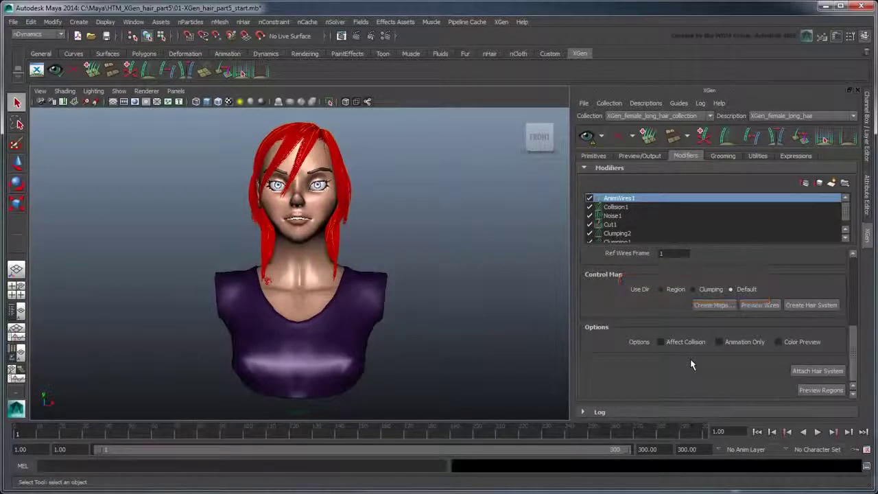
pyautogui.click(718, 289)
# - Clear the preview, open Create Maps, and set Control Map to ${DESC}/Clumping1/Maps/
pyautogui.click(619, 136)
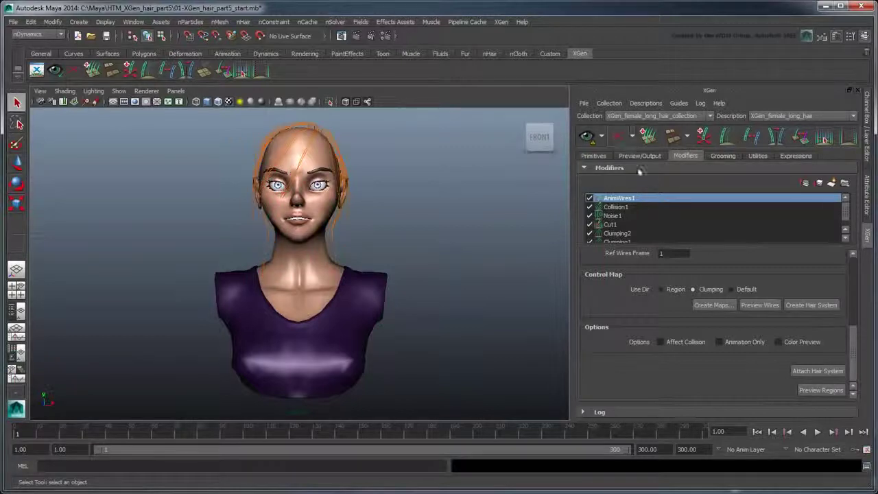
pyautogui.click(710, 306)
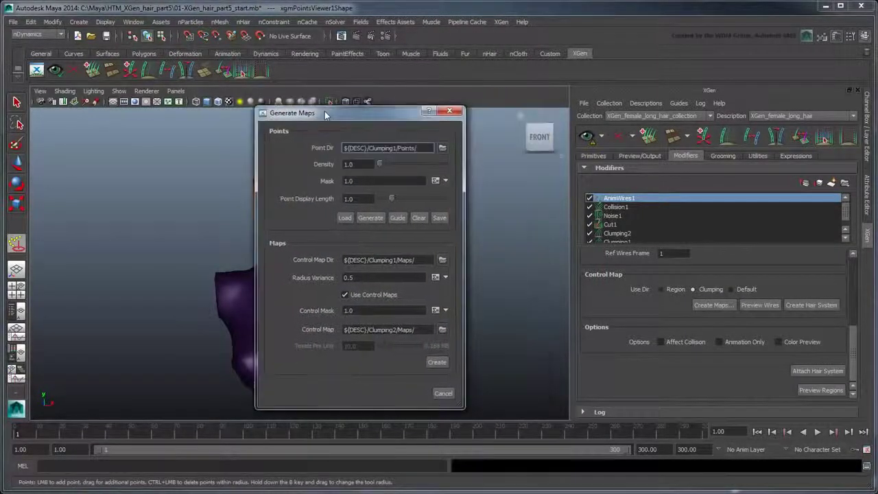
pyautogui.moveTo(326, 115); pyautogui.dragTo(76, 110)
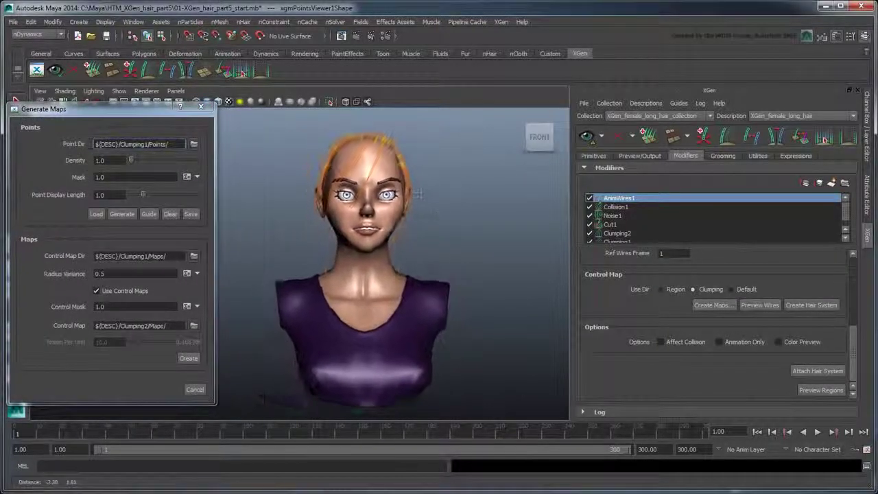
pyautogui.keyDown('alt'); pyautogui.moveTo(417, 194); pyautogui.dragTo(453, 233); pyautogui.keyUp('alt')
pyautogui.keyDown('alt'); pyautogui.moveTo(452, 233); pyautogui.dragTo(493, 295, button='middle'); pyautogui.keyUp('alt')
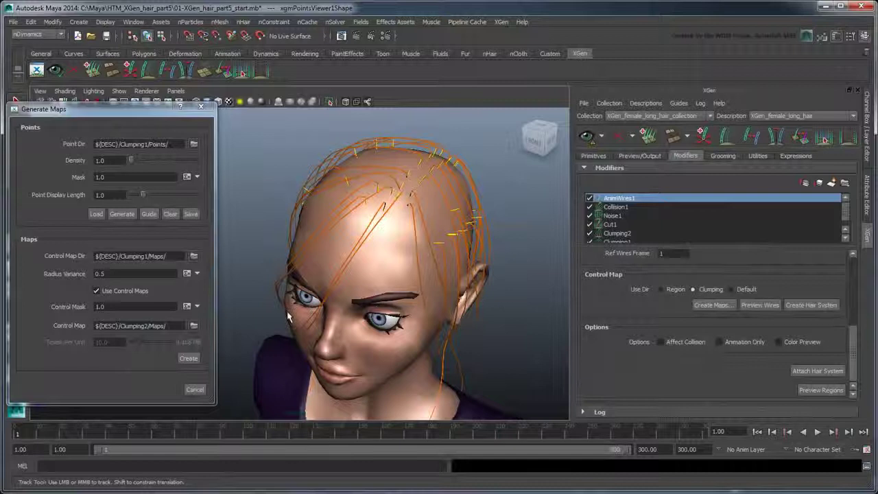
pyautogui.click(146, 326)
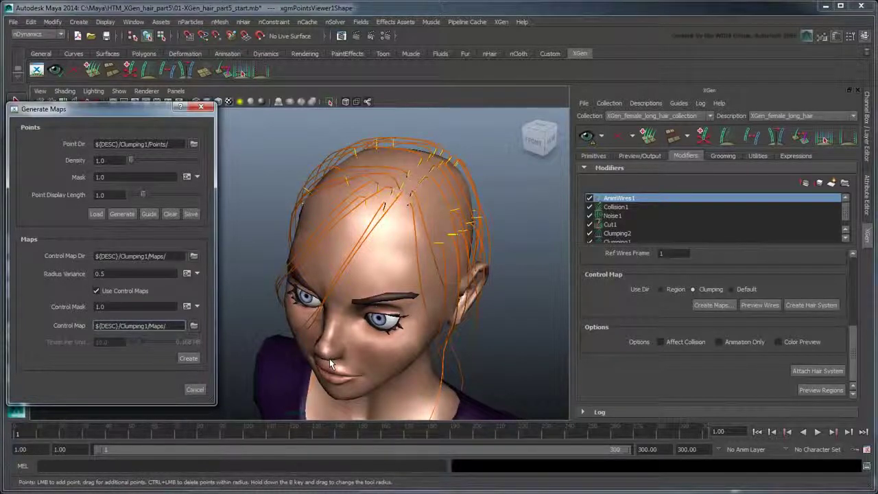
# - Preview Clumping2 and Clumping1 clump colours, then refresh back to plain red hair
pyautogui.click(626, 233)
pyautogui.moveTo(852, 288); pyautogui.dragTo(850, 348)
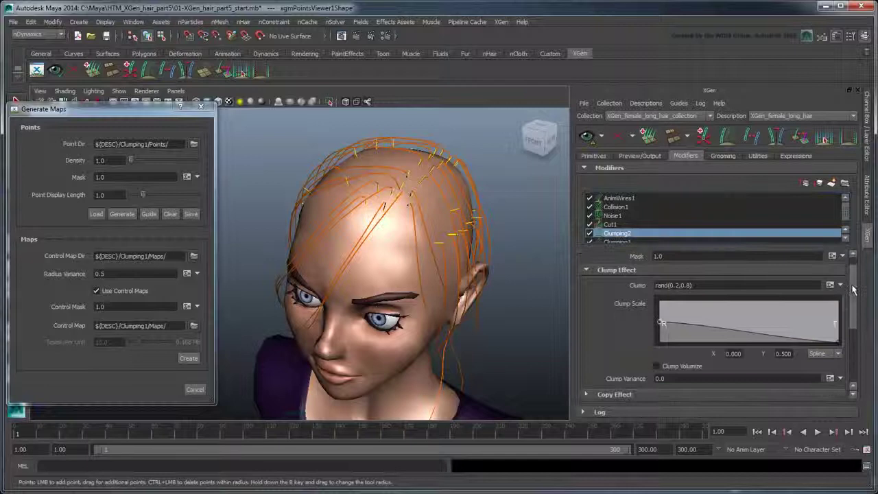
pyautogui.click(657, 354)
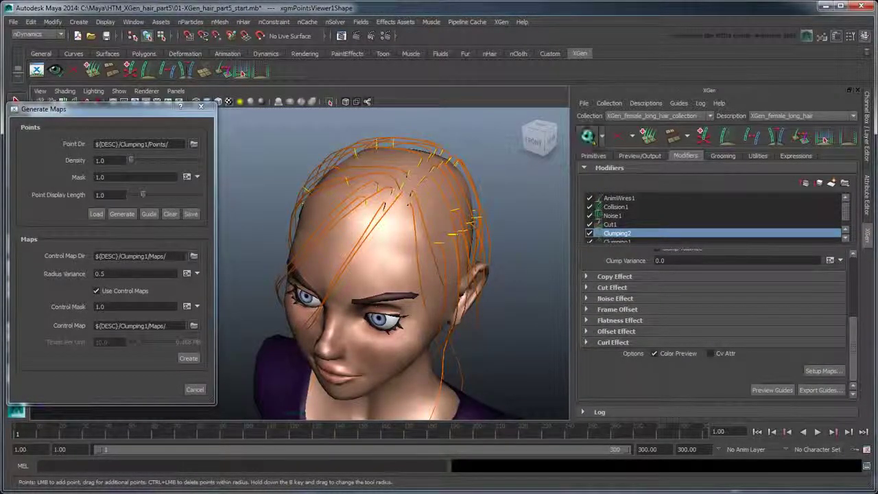
pyautogui.click(586, 135)
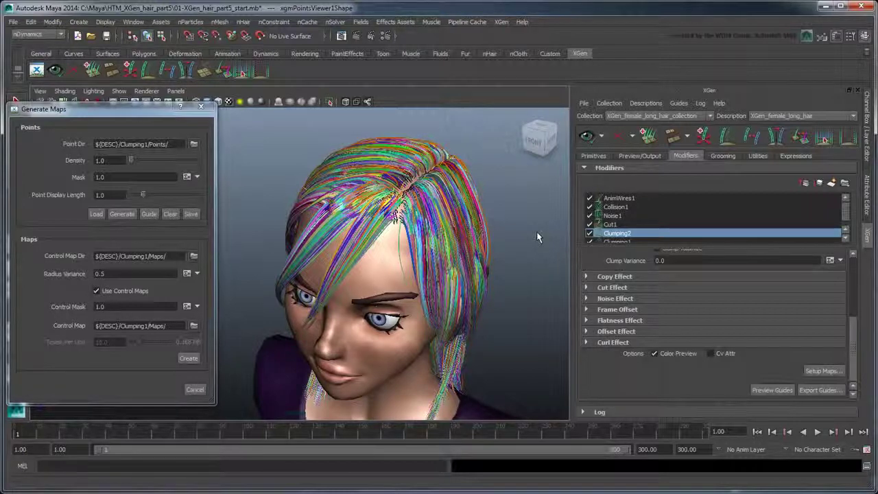
pyautogui.scroll(-1, 823, 231)
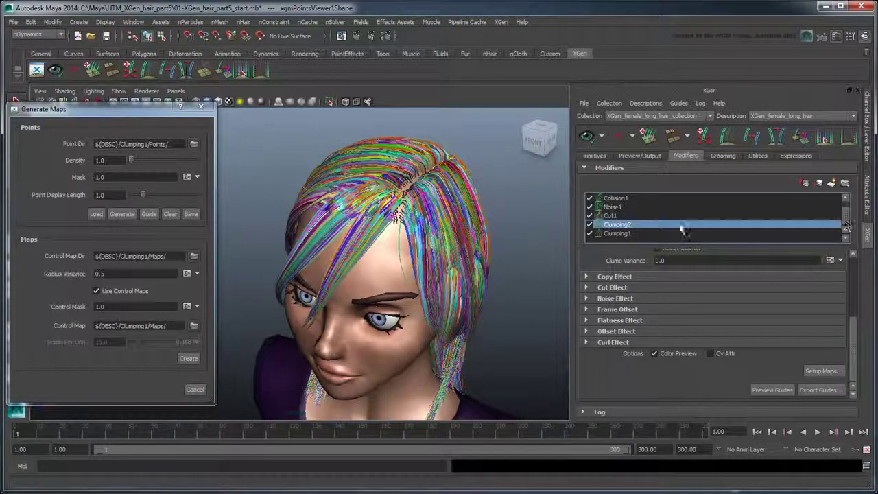
pyautogui.click(629, 234)
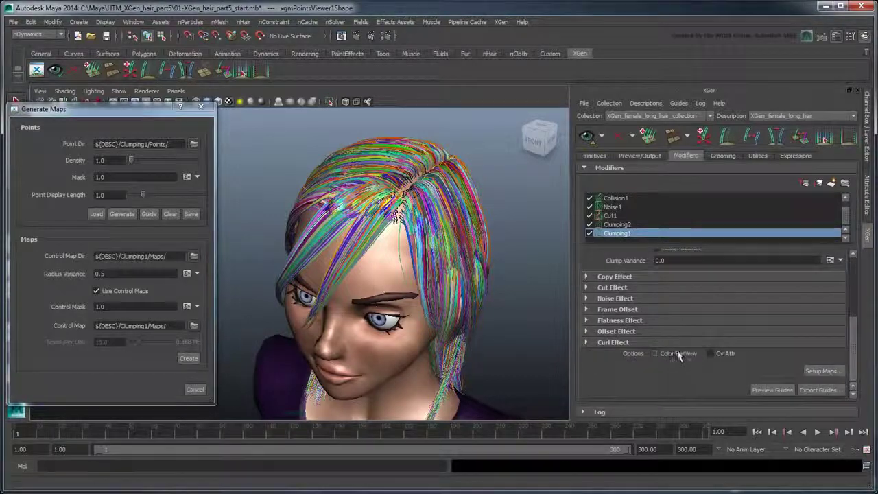
pyautogui.click(586, 135)
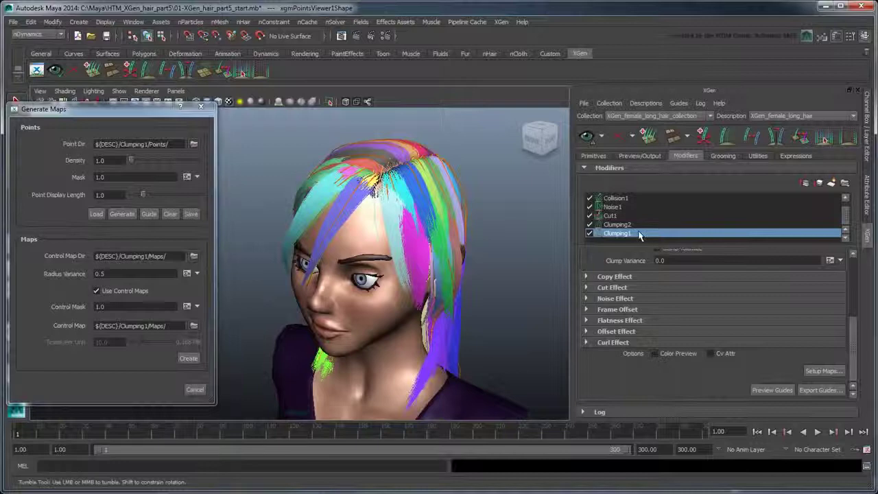
pyautogui.click(617, 224)
pyautogui.click(587, 136)
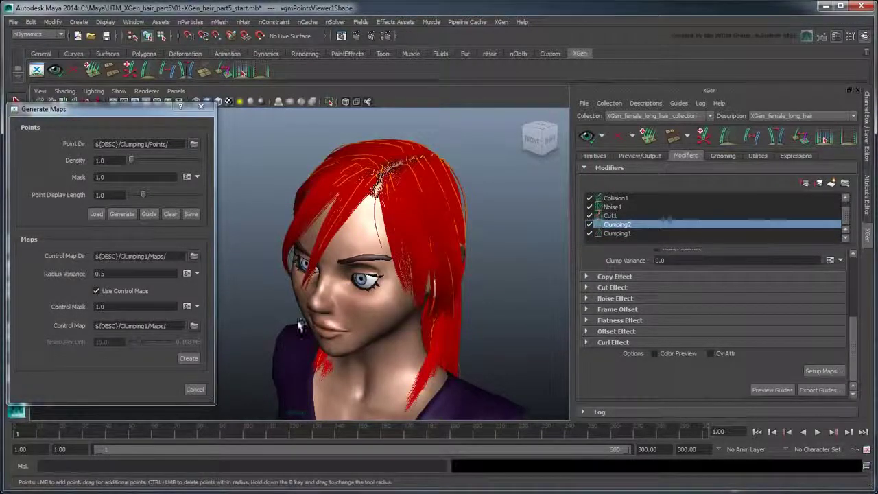
# - Create the anim wire control maps and reselect the AnimWires1 modifier
pyautogui.click(195, 357)
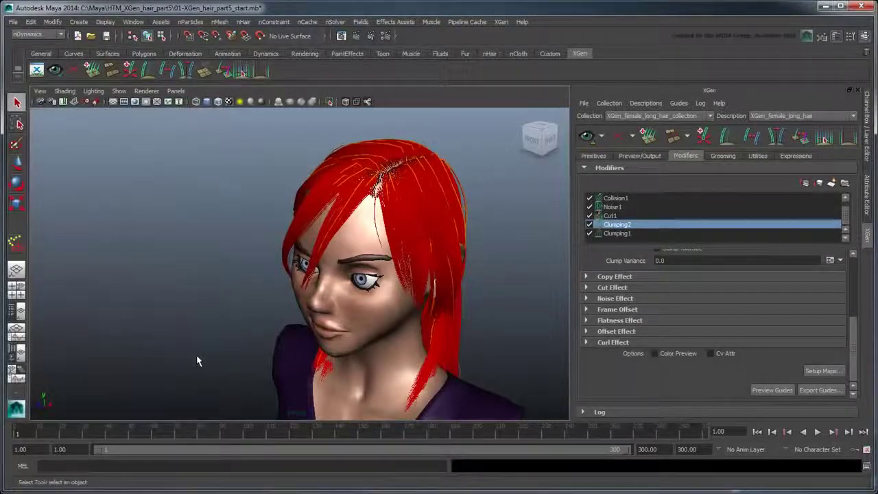
pyautogui.keyDown('alt'); pyautogui.moveTo(196, 359); pyautogui.dragTo(423, 300); pyautogui.keyUp('alt')
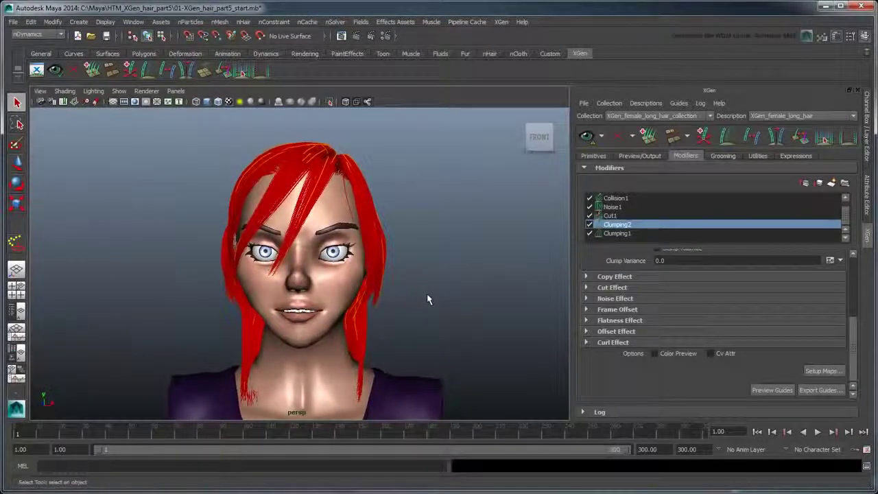
pyautogui.click(643, 199)
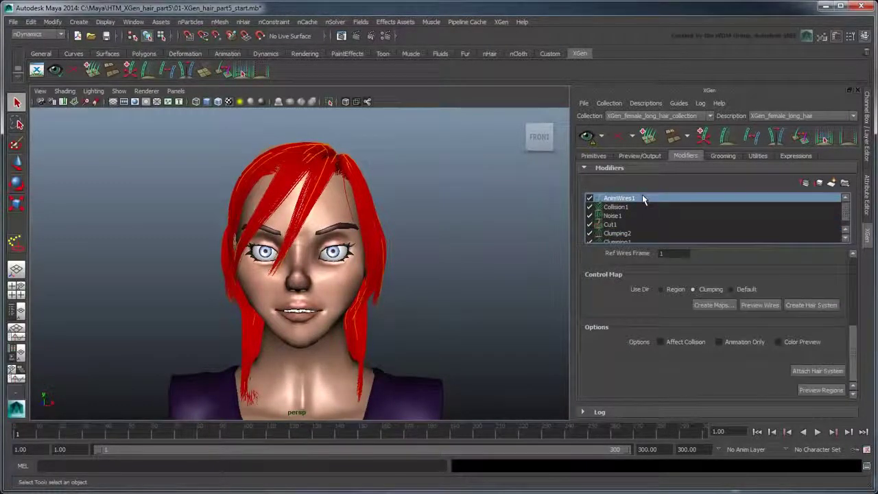
# - Preview the anim wires and inspect them over the forehead and crown
pyautogui.click(760, 305)
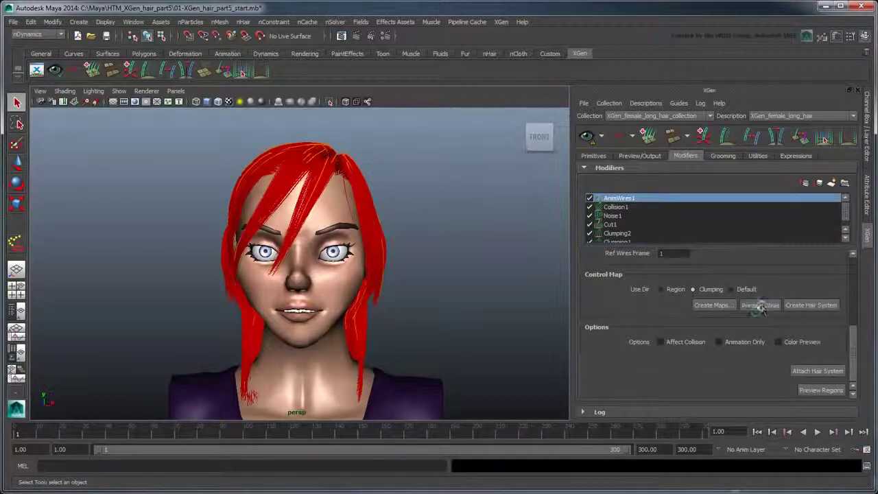
pyautogui.keyDown('alt'); pyautogui.moveTo(358, 270); pyautogui.dragTo(449, 253, button='right'); pyautogui.keyUp('alt')
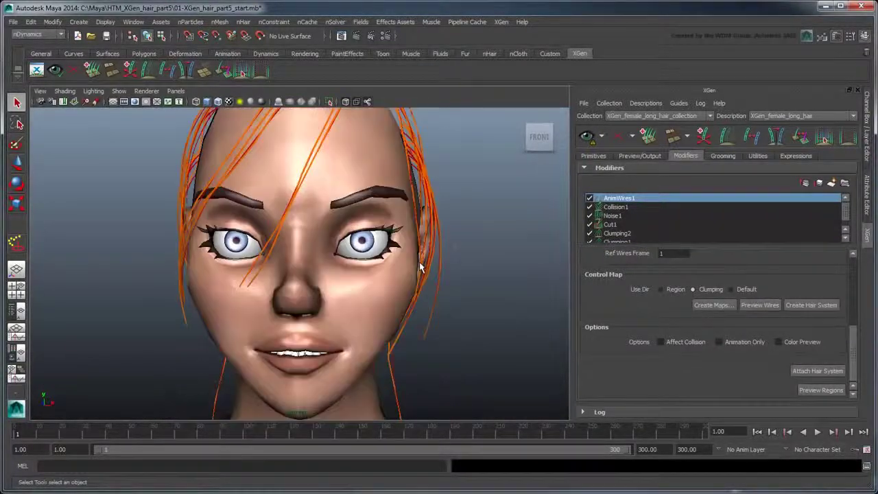
pyautogui.keyDown('alt'); pyautogui.moveTo(449, 253); pyautogui.dragTo(415, 274); pyautogui.keyUp('alt')
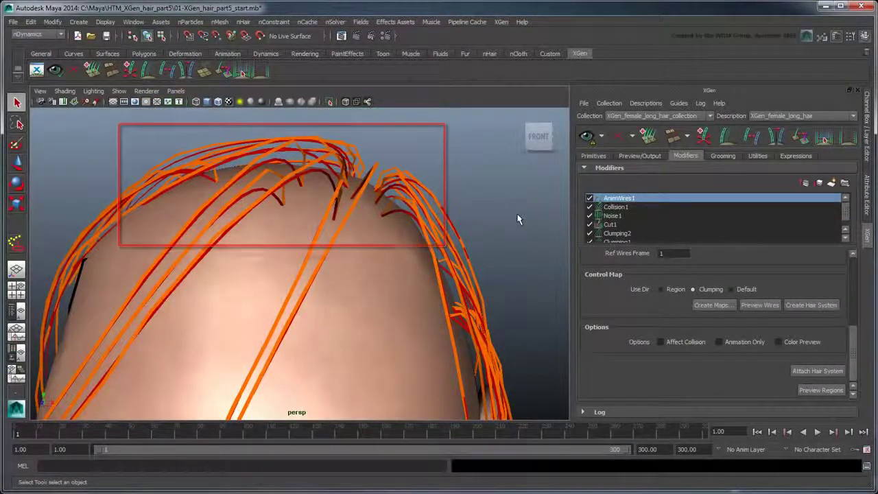
pyautogui.keyDown('alt'); pyautogui.moveTo(518, 220); pyautogui.dragTo(480, 231); pyautogui.keyUp('alt')
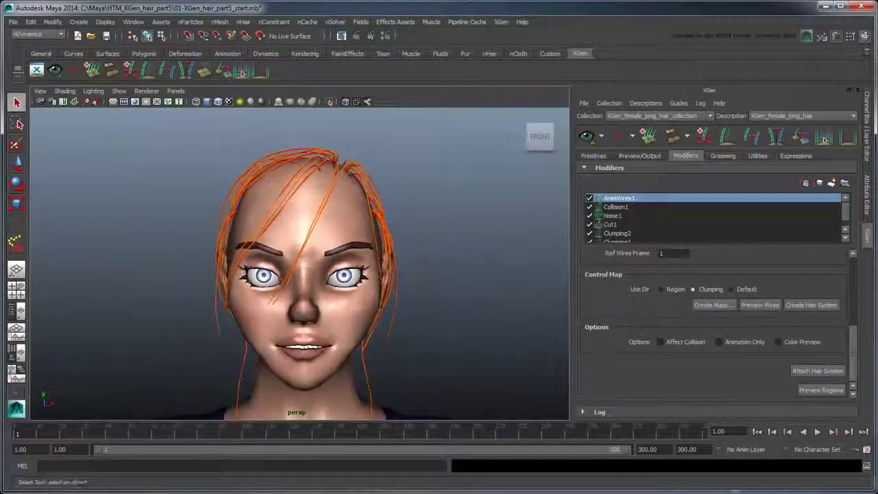
# - Create a dynamic hair system from the wires and list its output curves in the Outliner
pyautogui.click(802, 303)
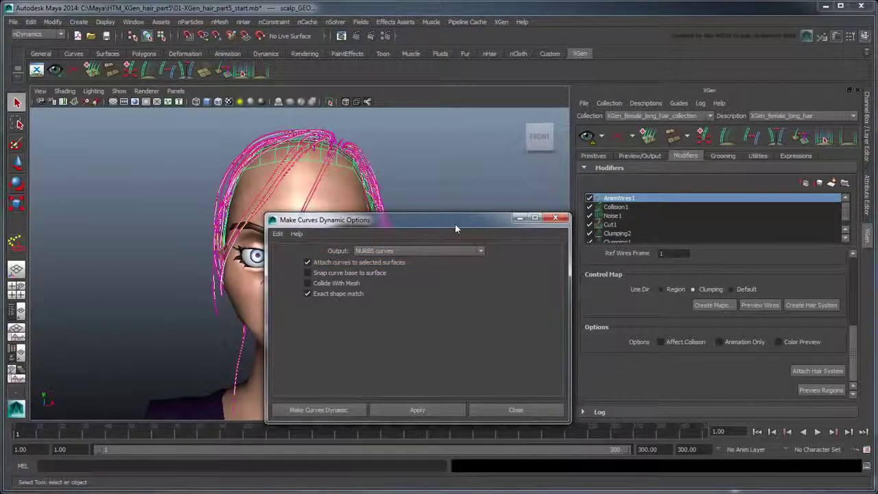
pyautogui.click(348, 409)
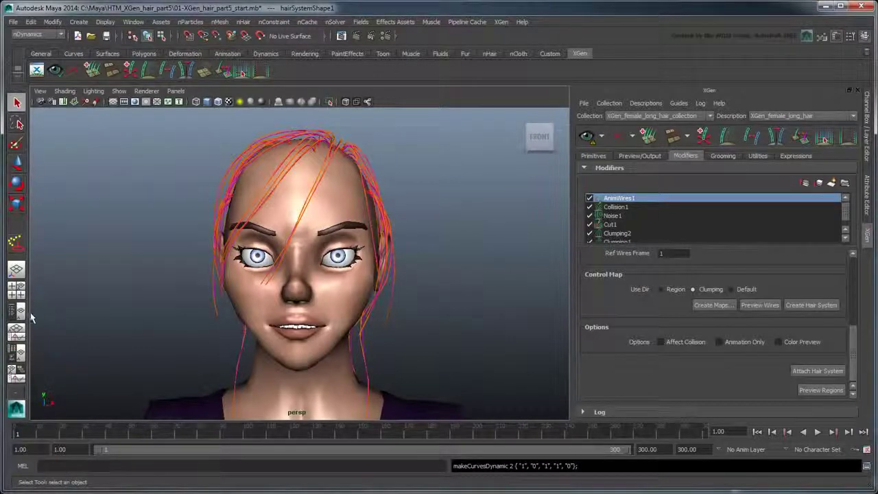
pyautogui.click(27, 313)
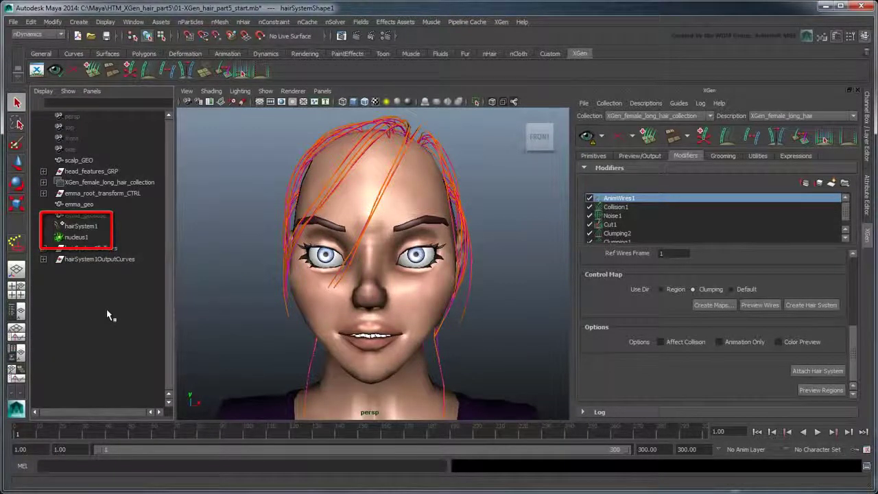
pyautogui.click(43, 258)
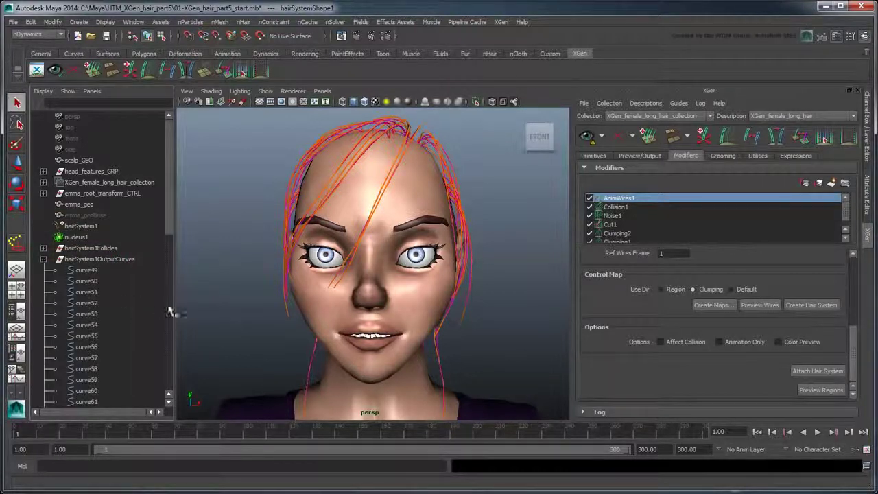
pyautogui.moveTo(167, 220)
pyautogui.mouseDown()
pyautogui.moveTo(160, 378)
pyautogui.moveTo(181, 185)
pyautogui.mouseUp()
# - Set nucleus1 space scale to 0.01 with 8 substeps
pyautogui.click(76, 237)
pyautogui.click(867, 186)
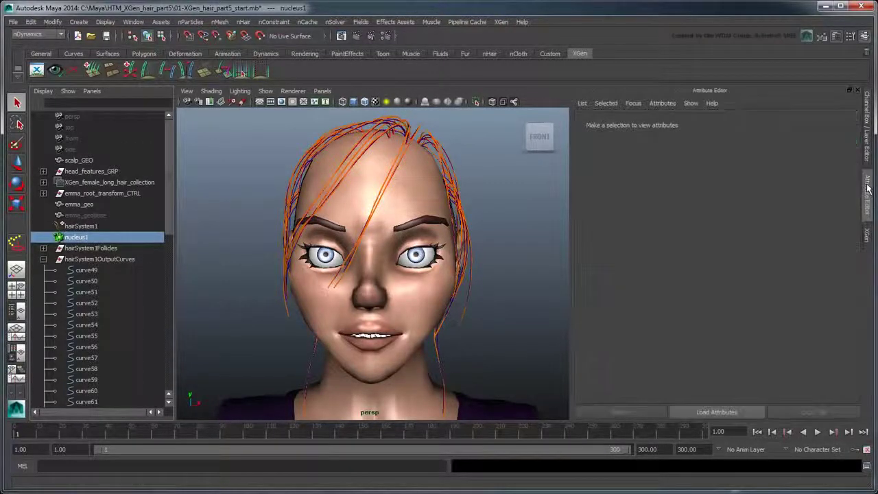
pyautogui.scroll(-5, 840, 300)
pyautogui.scroll(-5, 840, 300)
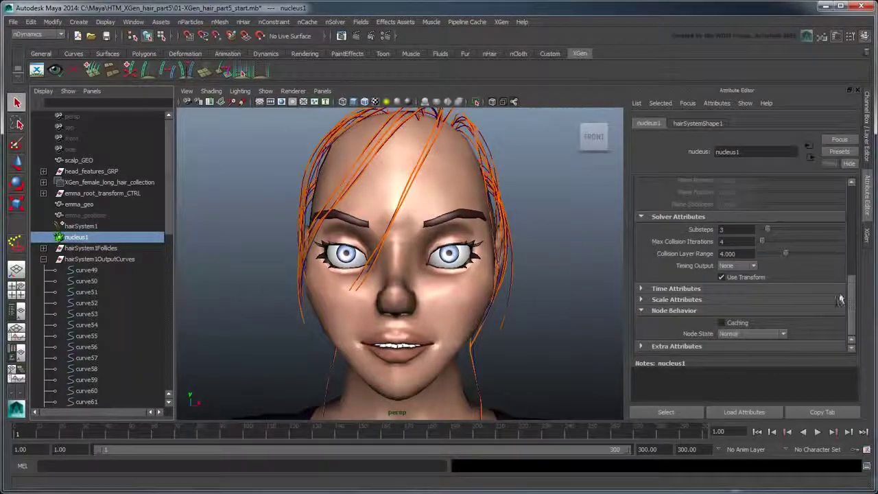
pyautogui.click(727, 299)
pyautogui.doubleClick(743, 324)
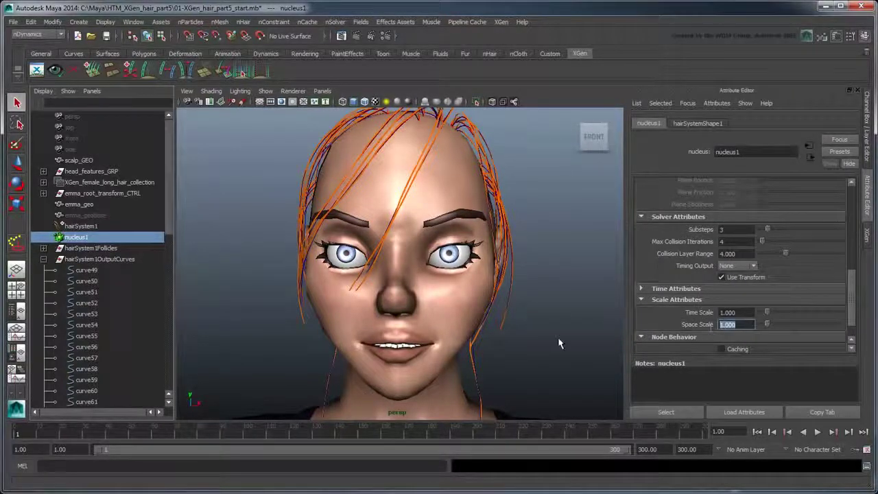
pyautogui.write('0.01')
pyautogui.doubleClick(720, 230)
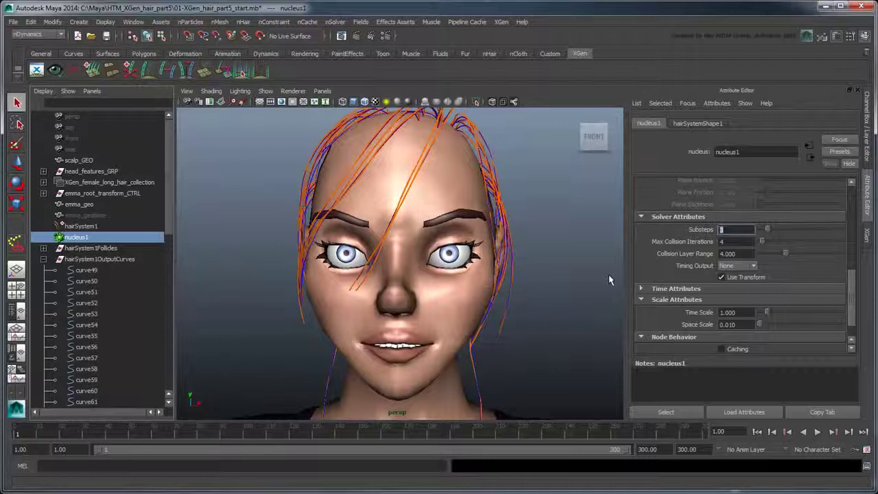
pyautogui.write('8')
pyautogui.doubleClick(729, 242)
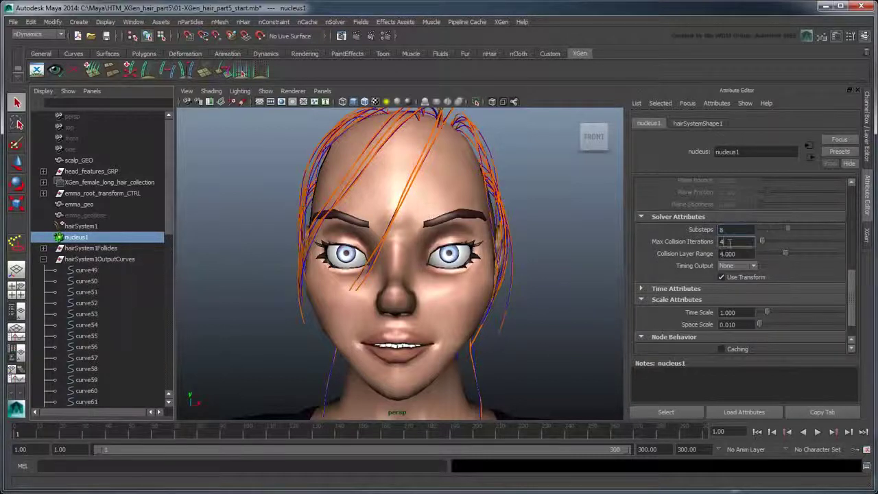
pyautogui.write('8')
# - Give hairSystemShape1 stretch resistance 100 and mass 0.05
pyautogui.click(92, 229)
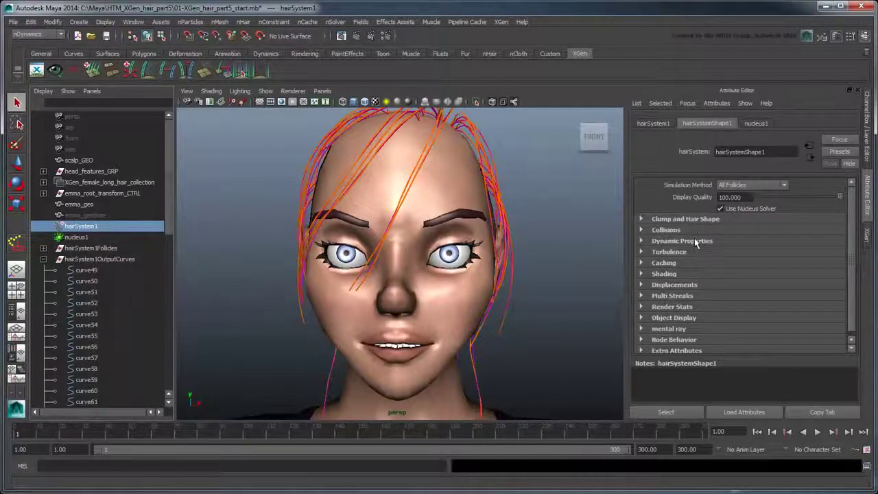
pyautogui.click(694, 241)
pyautogui.click(739, 278)
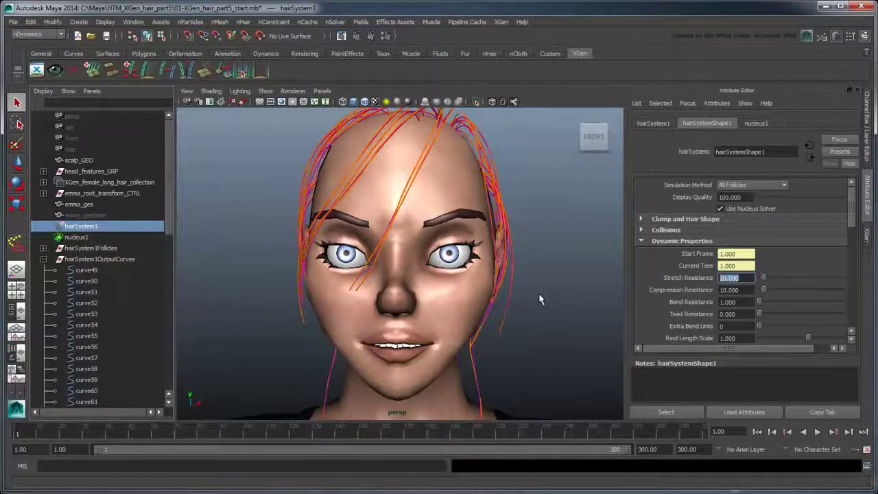
pyautogui.write('10')
pyautogui.press('Return')
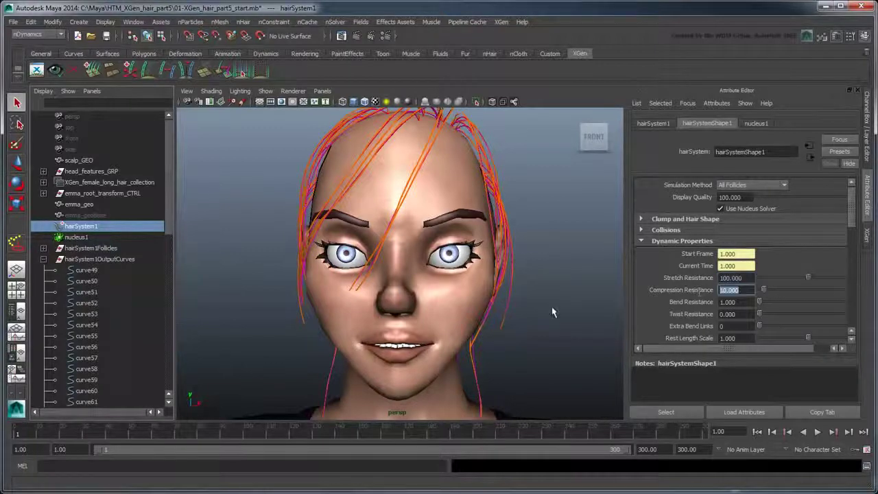
pyautogui.write('100')
pyautogui.moveTo(851, 219); pyautogui.dragTo(854, 288)
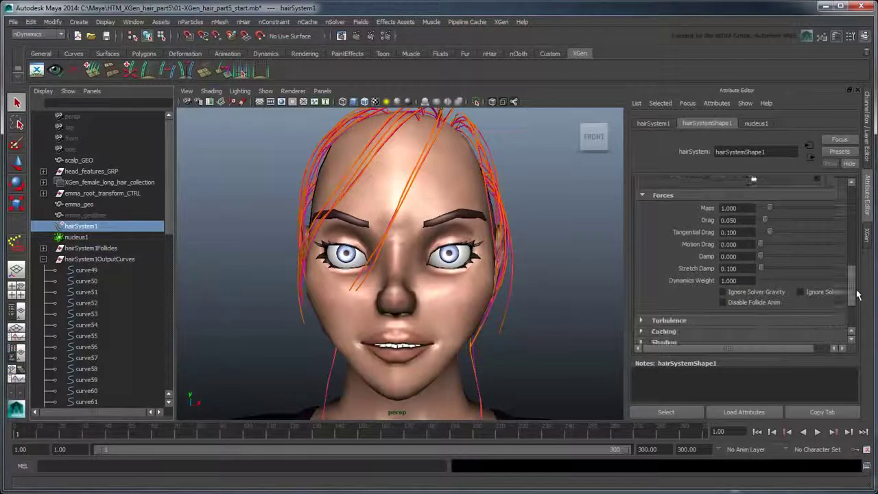
pyautogui.doubleClick(737, 208)
pyautogui.write('0.05')
pyautogui.press('Return')
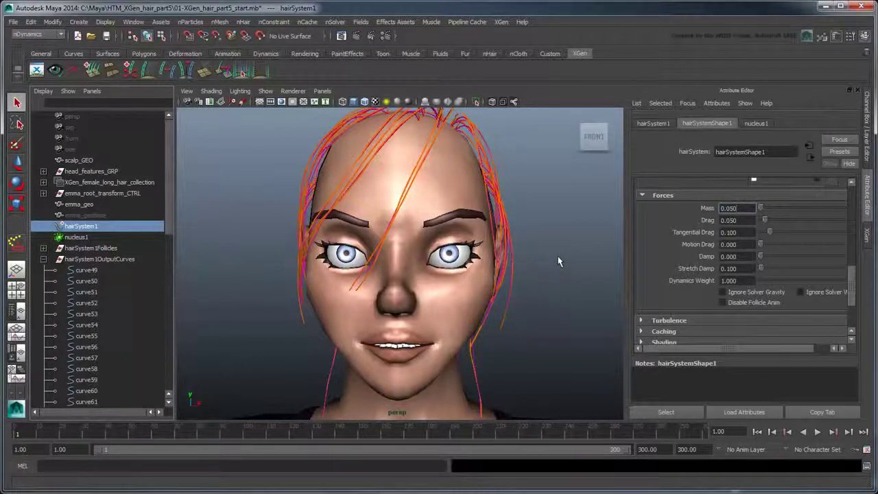
# - Make emma_geo an nMesh passive collider, then select XGen's Collision1 modifier
pyautogui.click(447, 198)
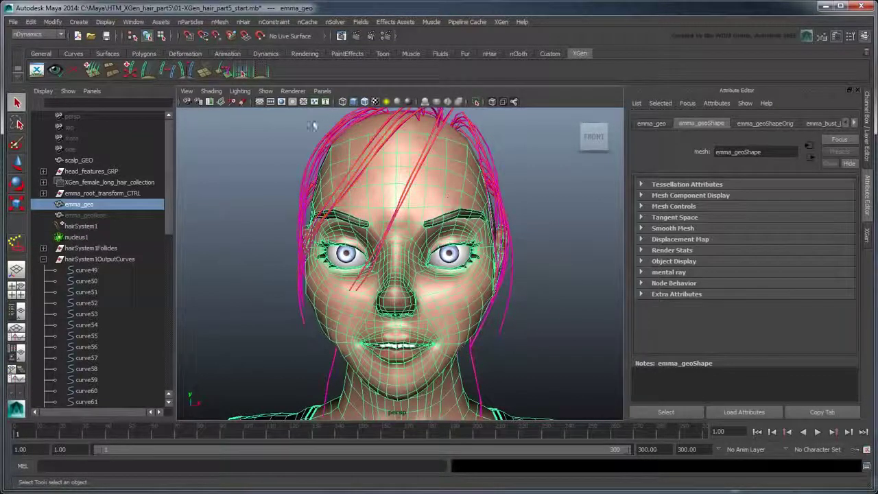
pyautogui.click(219, 22)
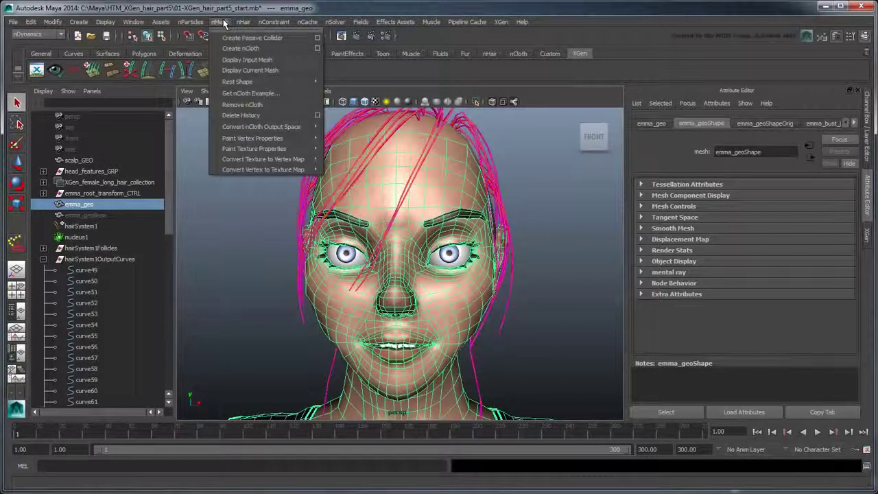
pyautogui.click(300, 37)
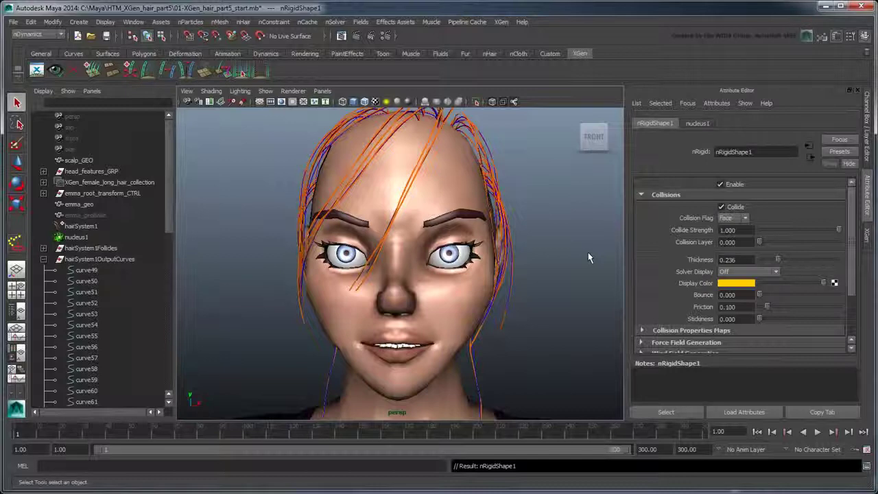
pyautogui.click(867, 236)
pyautogui.click(617, 207)
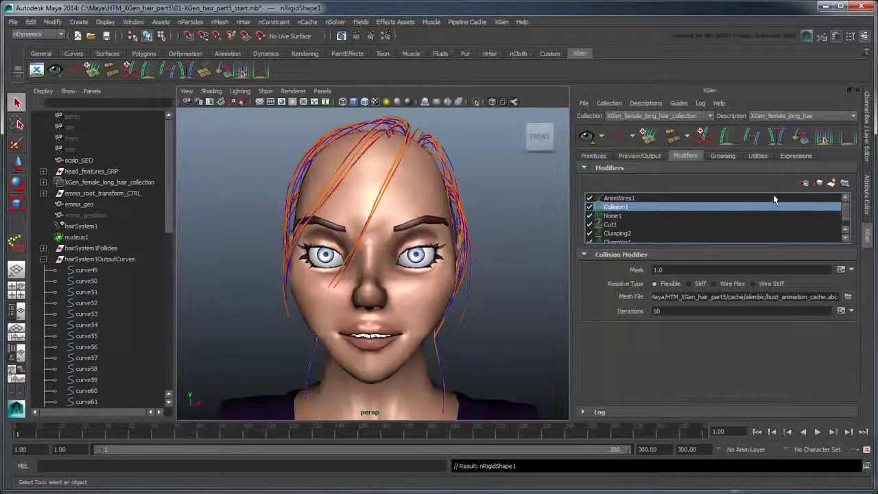
# - Move Collision1 to the top of the modifier stack and select output curves curve49–curve96
pyautogui.click(806, 184)
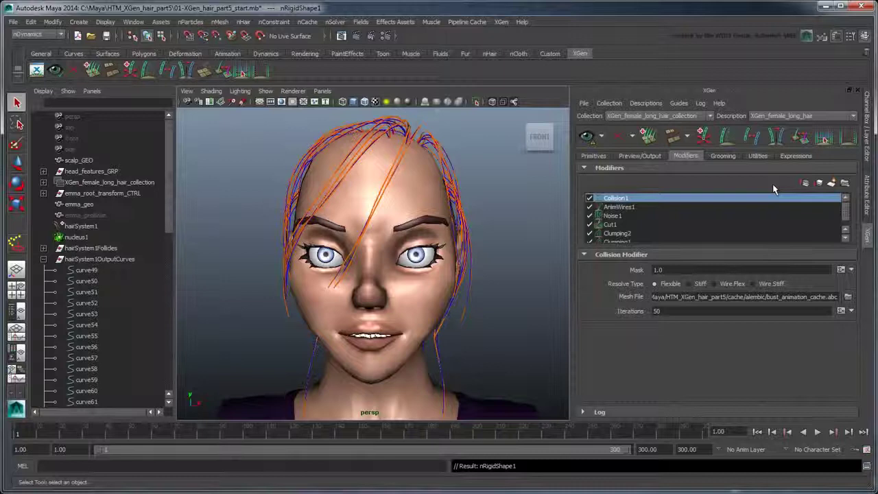
pyautogui.click(87, 270)
pyautogui.moveTo(169, 219); pyautogui.dragTo(171, 394)
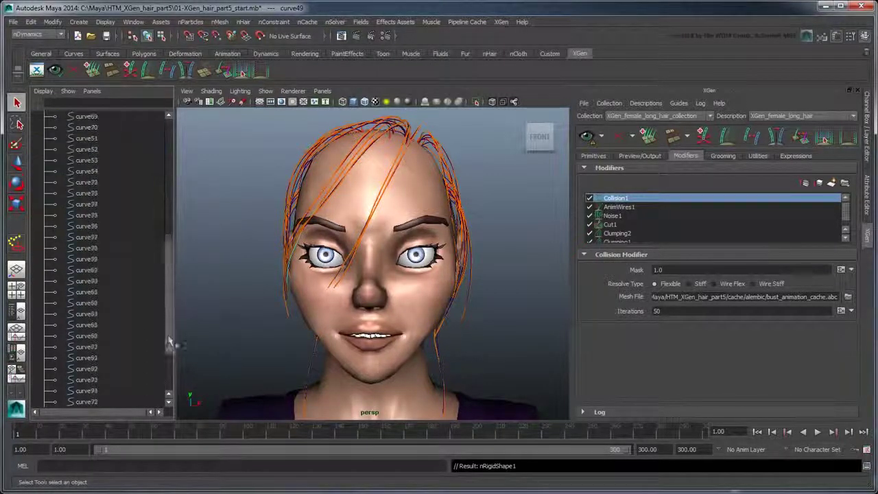
pyautogui.keyDown('shift'); pyautogui.click(95, 382); pyautogui.keyUp('shift')
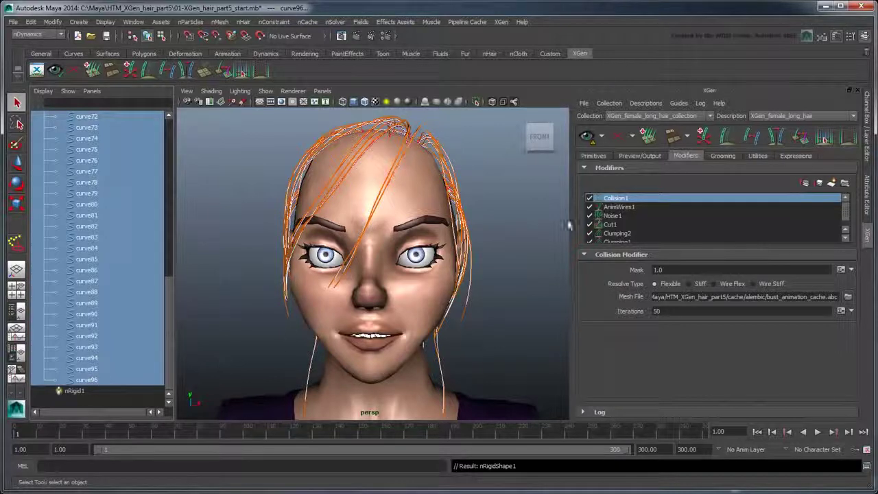
# - Show the AnimWires1 modifier settings, scrolled down to Control Map
pyautogui.click(620, 207)
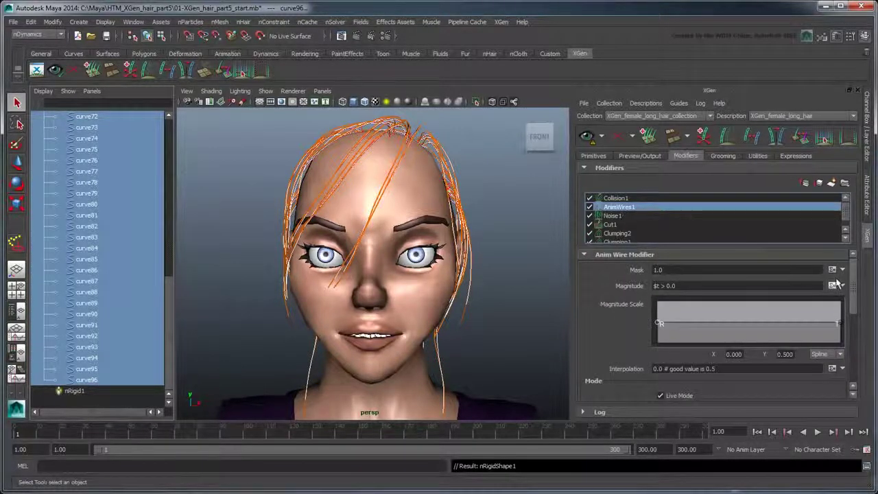
pyautogui.moveTo(854, 284); pyautogui.dragTo(860, 364)
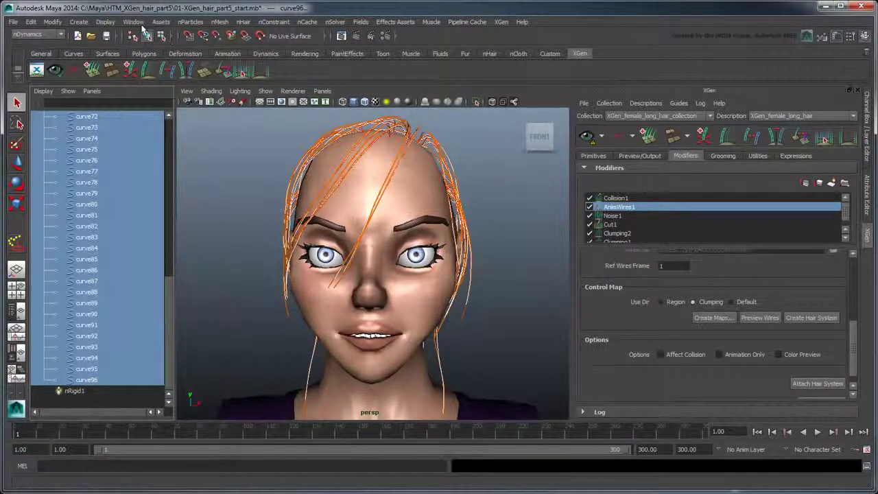
# - Set Time Slider playback speed to Play every frame in Preferences and save
pyautogui.click(133, 21)
pyautogui.click(268, 87)
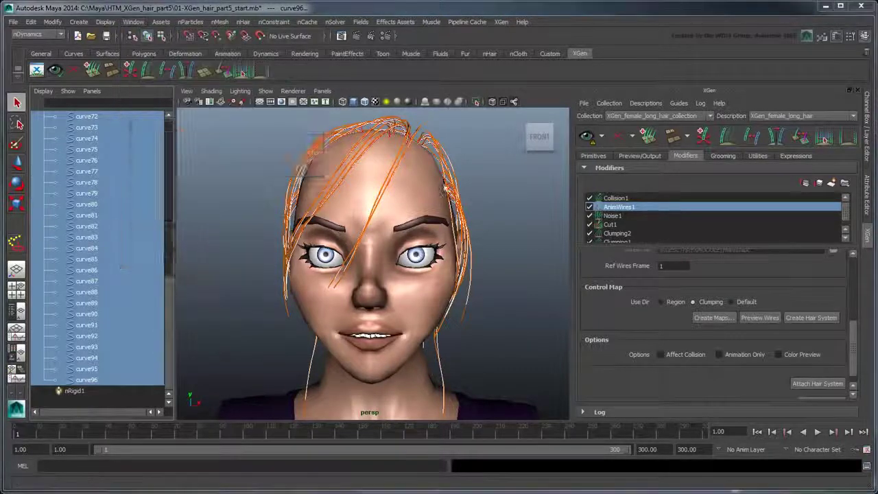
pyautogui.click(155, 353)
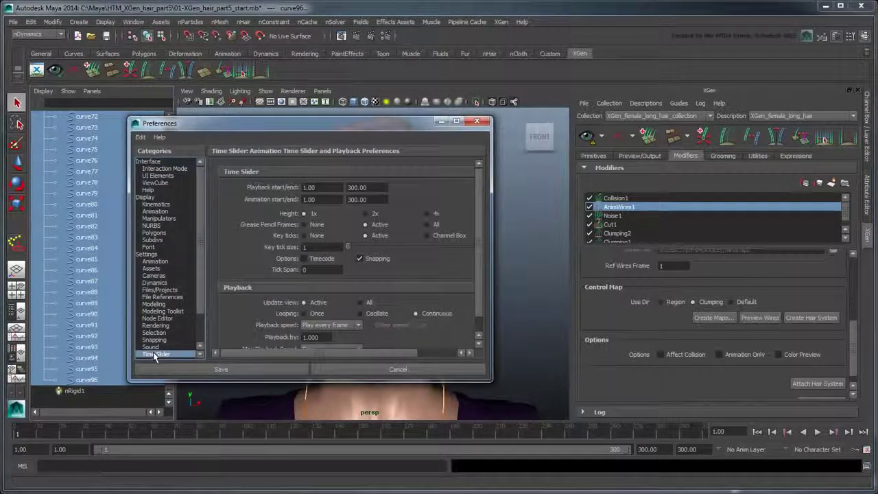
pyautogui.scroll(-1, 478, 295)
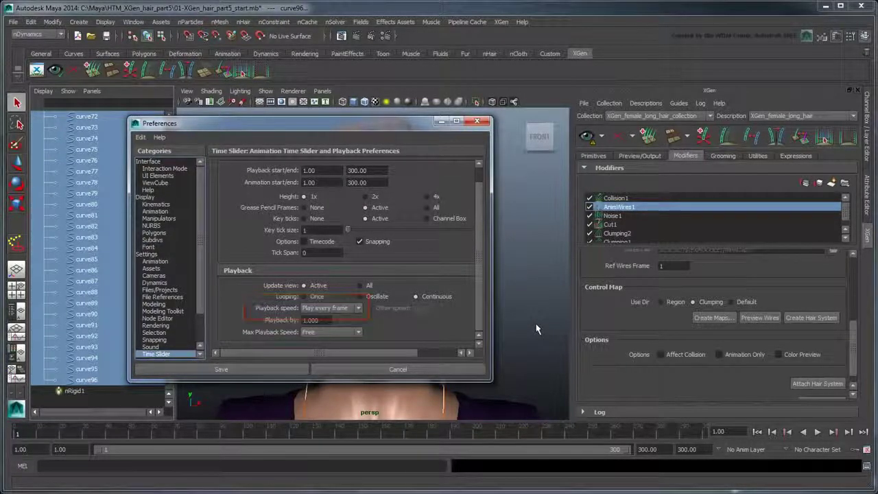
pyautogui.click(476, 122)
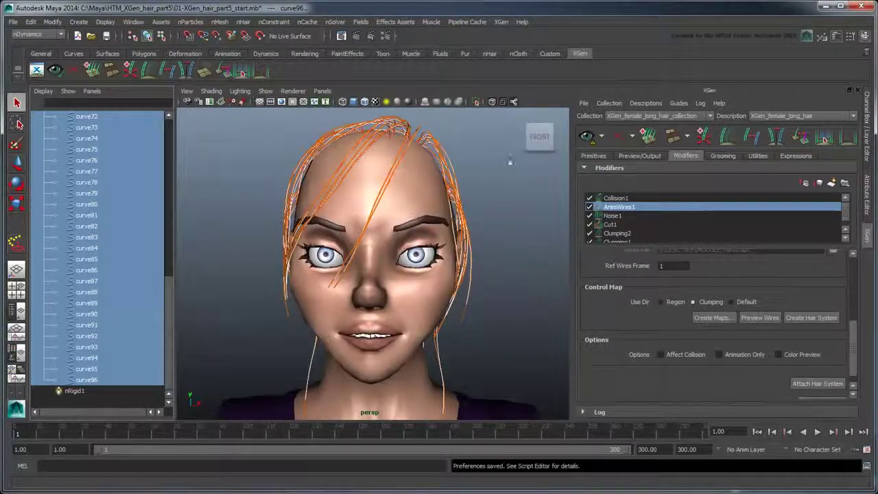
# - Enable Update Preview Automatically for the red hair and play the simulation
pyautogui.click(604, 137)
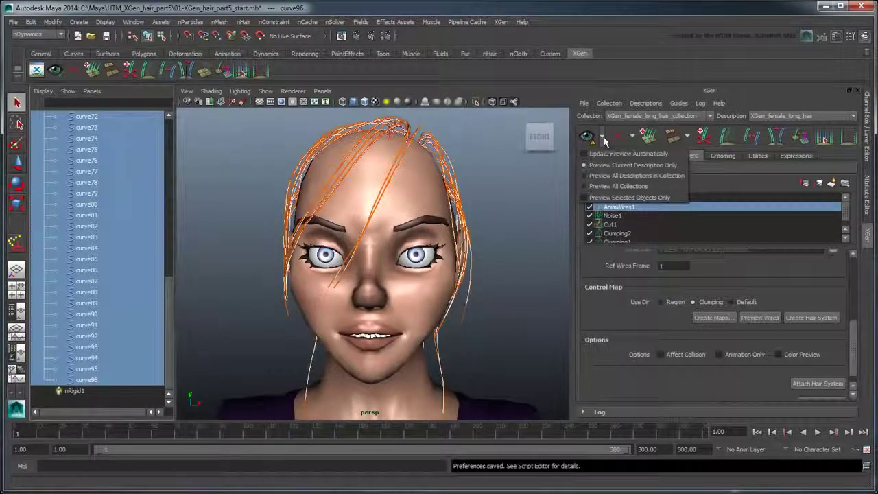
pyautogui.click(627, 155)
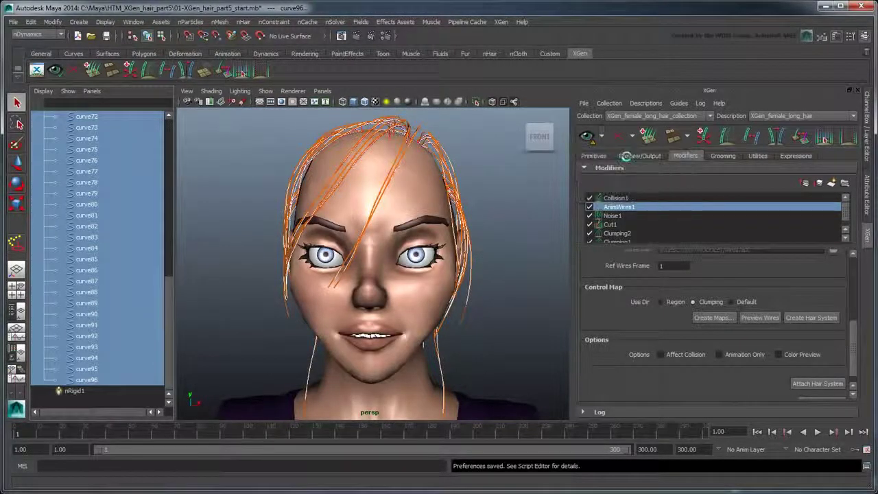
pyautogui.hotkey('alt', 'v')
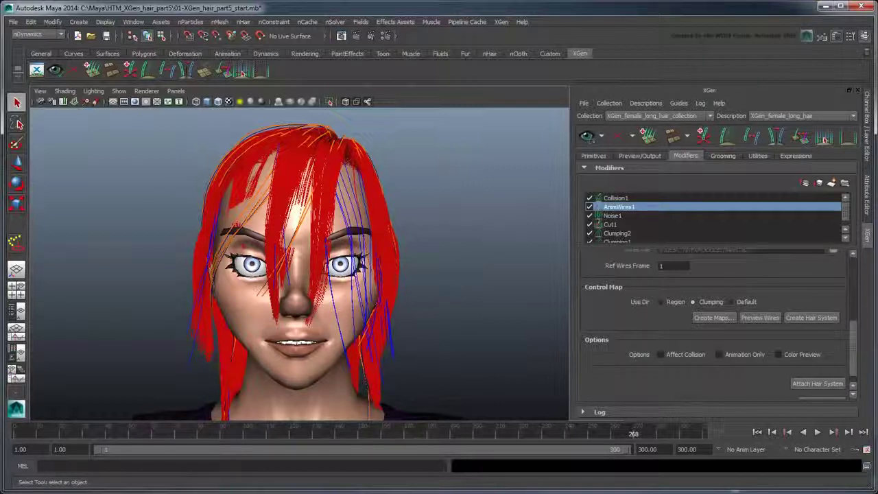
# - At frame 1, drop the first Magnitude Scale ramp point to 0 and set Interpolation to 1
pyautogui.click(758, 432)
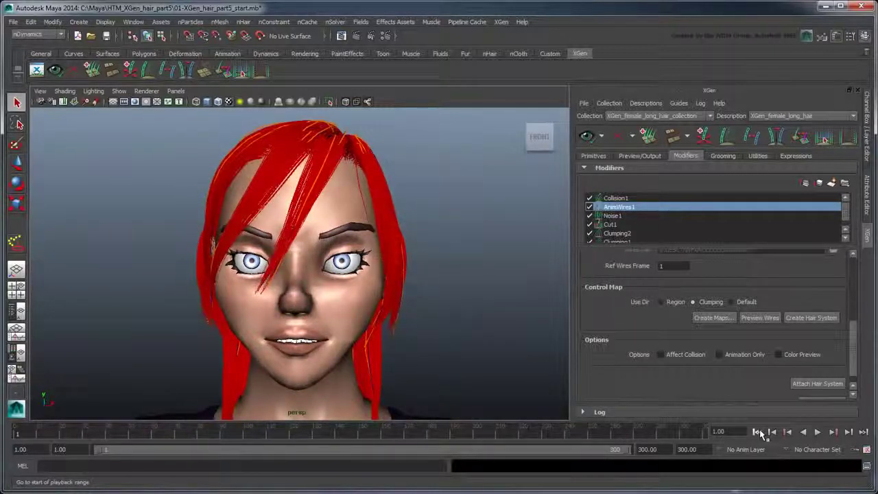
pyautogui.click(854, 290)
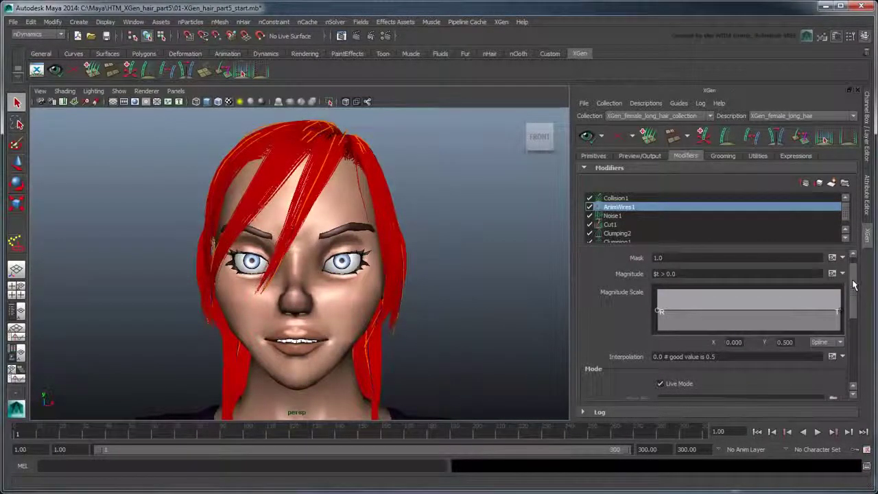
pyautogui.moveTo(853, 284); pyautogui.dragTo(853, 278)
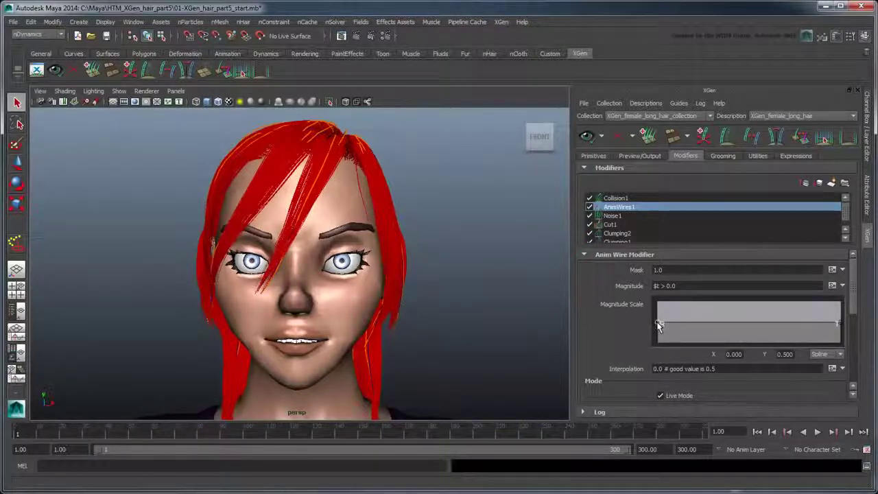
pyautogui.moveTo(658, 324); pyautogui.dragTo(657, 343)
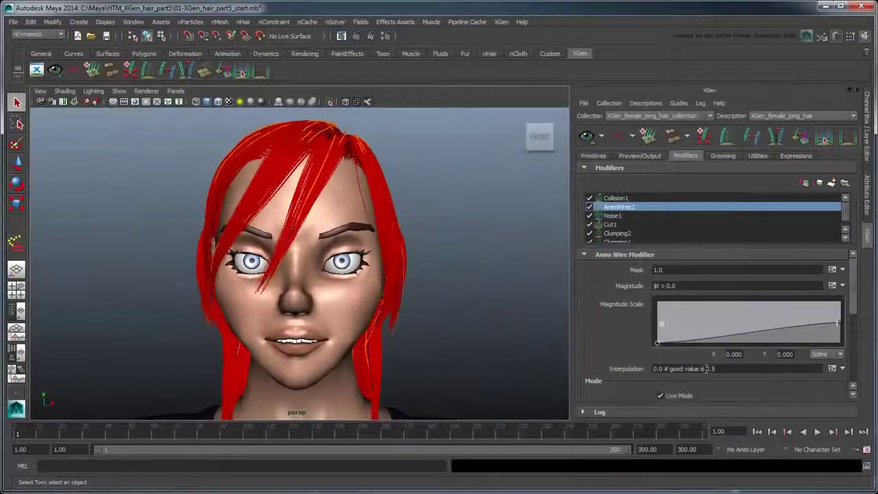
pyautogui.moveTo(720, 368); pyautogui.dragTo(651, 368)
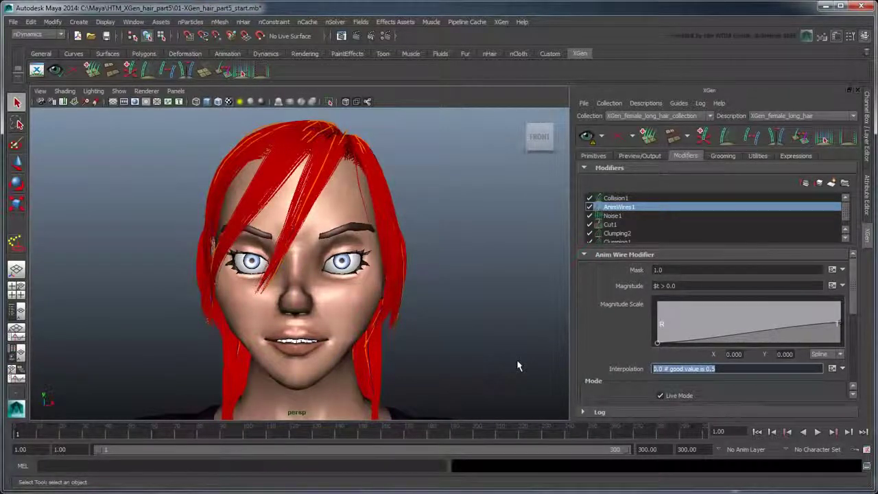
pyautogui.press('BackSpace')
pyautogui.write('1')
pyautogui.press('Return')
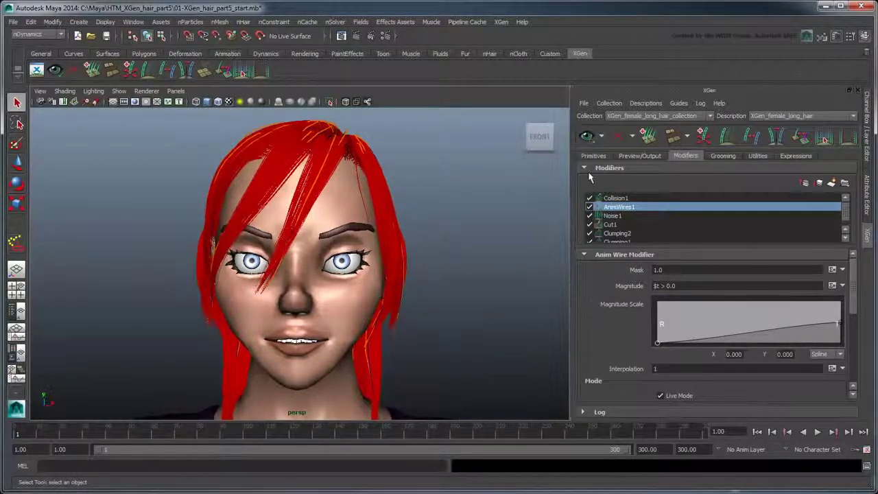
# - Turn off Update Preview Automatically and clear the hair preview
pyautogui.click(601, 135)
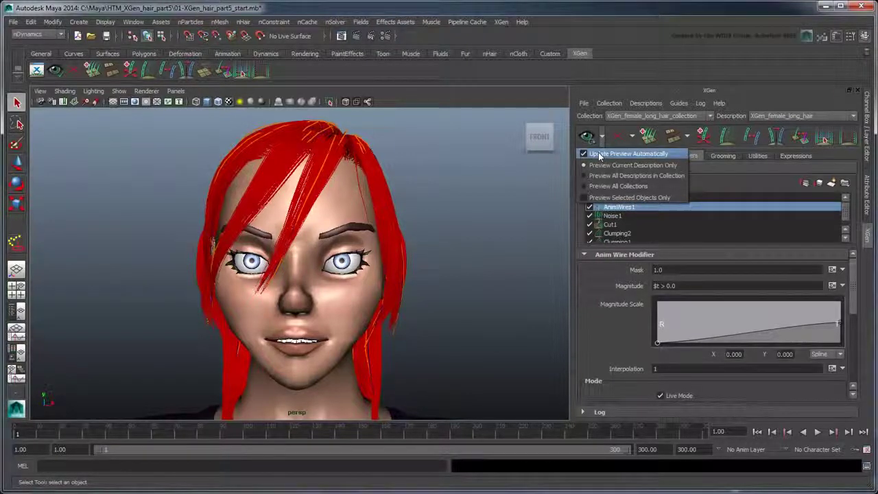
pyautogui.click(600, 154)
pyautogui.click(621, 137)
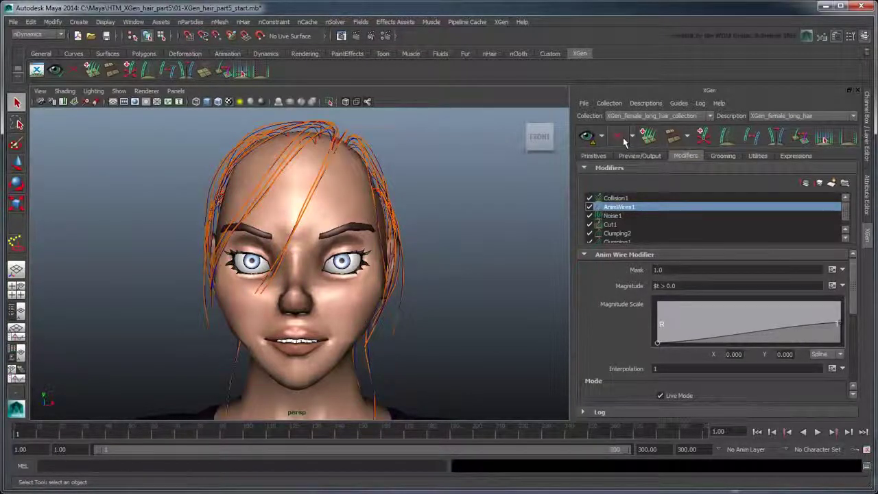
# - Create a bangs_animation_mask paint map at resolution 10 for the AnimWires1 mask
pyautogui.click(843, 275)
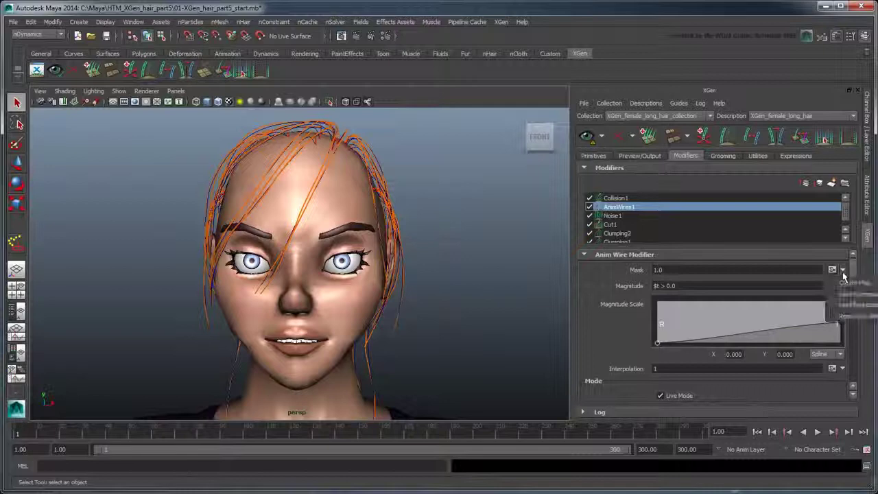
pyautogui.click(844, 286)
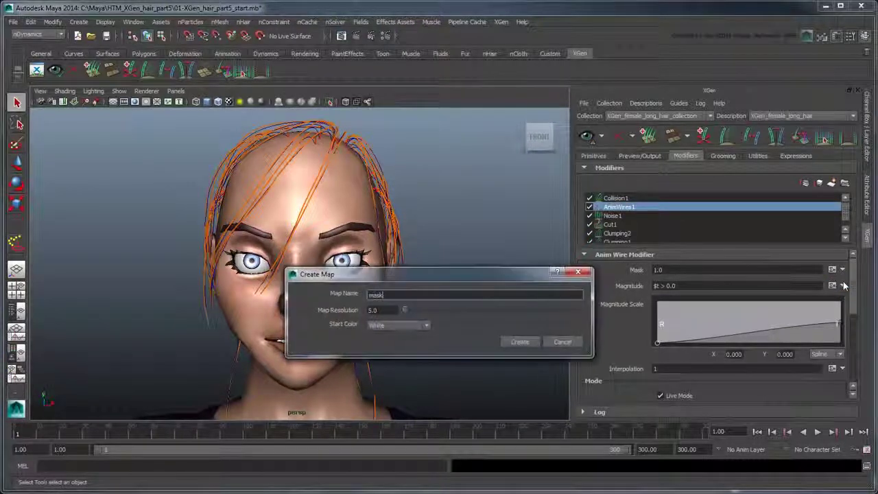
pyautogui.write('b')
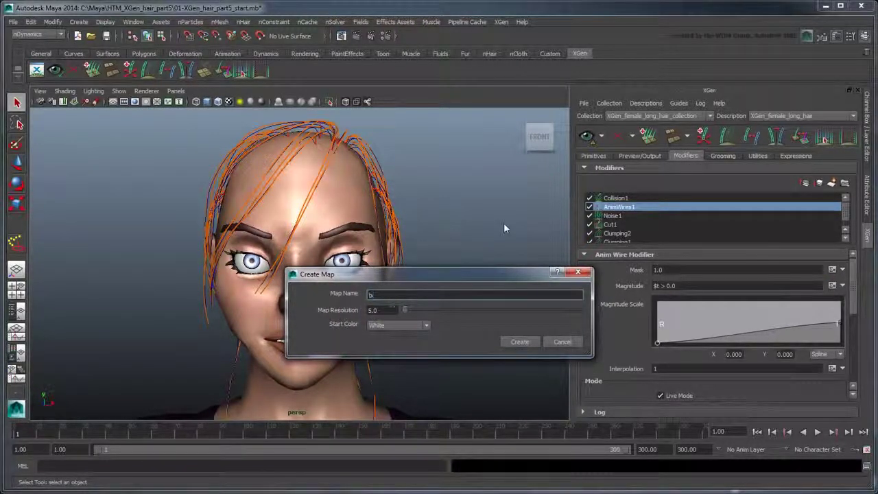
pyautogui.write('angs_animation_mask')
pyautogui.press('Tab')
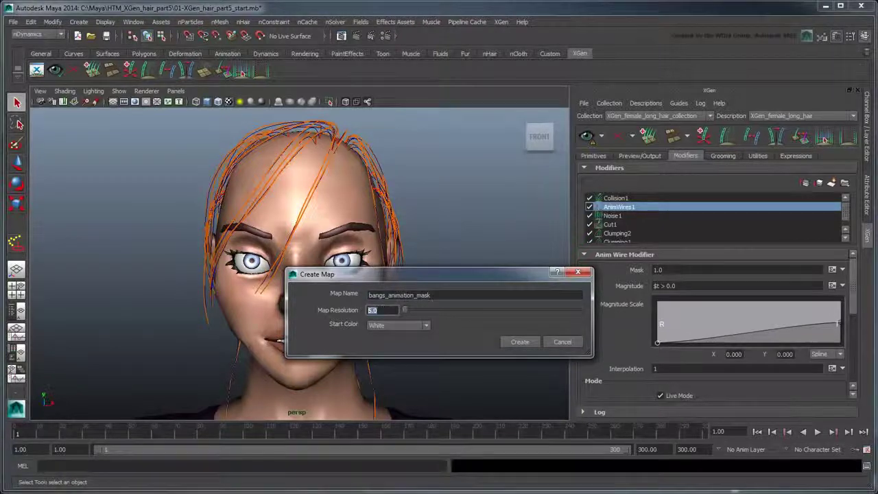
pyautogui.write('10')
pyautogui.click(519, 341)
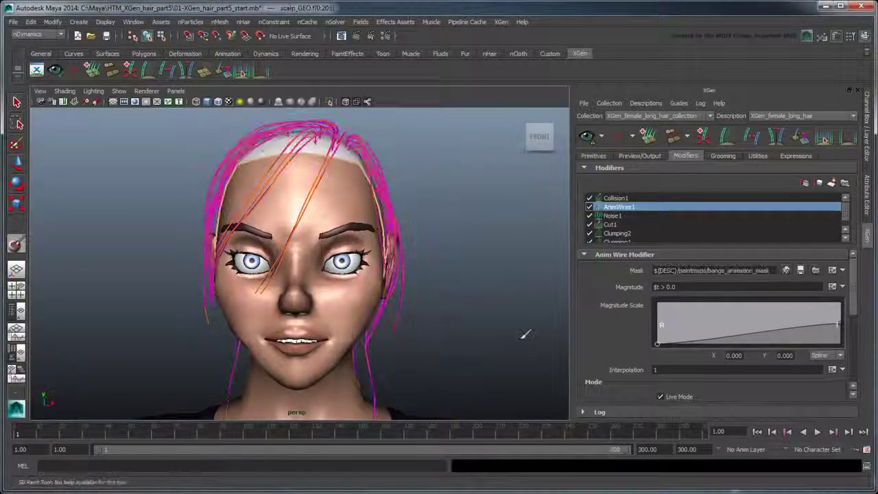
pyautogui.doubleClick(16, 243)
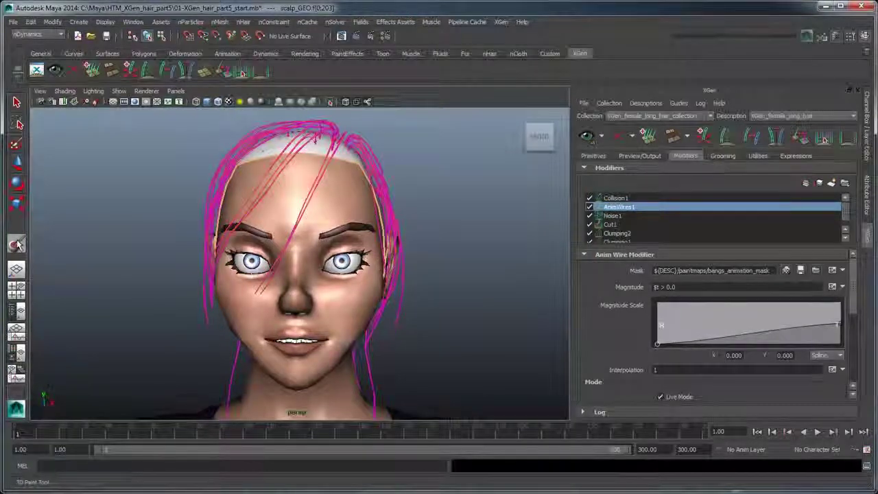
pyautogui.moveTo(397, 255)
pyautogui.keyDown('alt'); pyautogui.mouseDown()
pyautogui.moveTo(403, 275)
pyautogui.moveTo(281, 243)
pyautogui.mouseUp(); pyautogui.keyUp('alt')
# - Set the brush colour to dark grey and paint the front of the scalp toward the forehead
pyautogui.scroll(5, 404, 276)
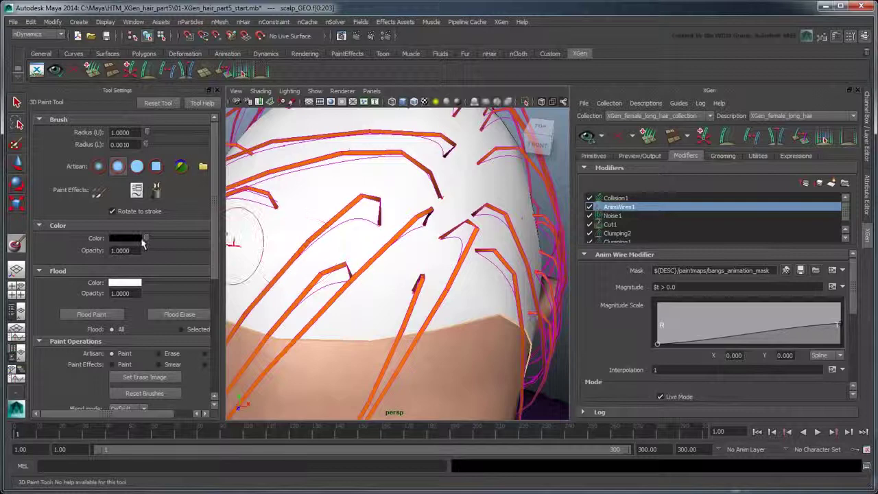
pyautogui.moveTo(146, 238); pyautogui.dragTo(155, 241)
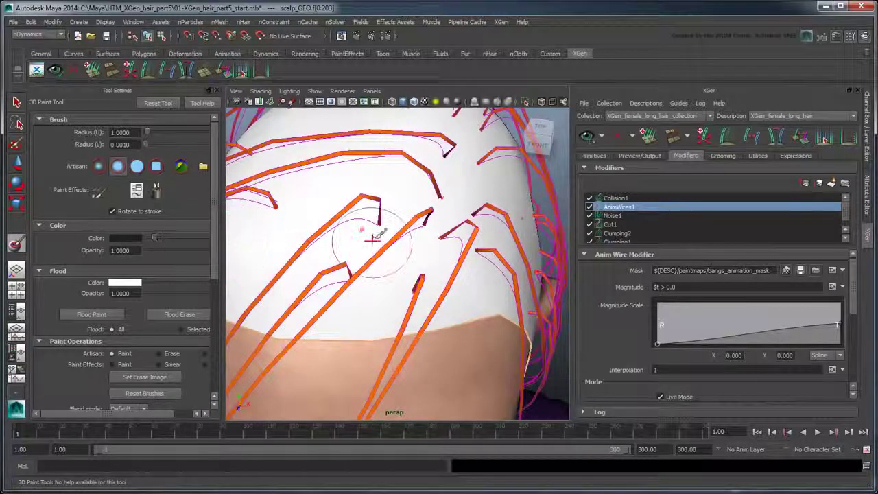
pyautogui.moveTo(375, 229)
pyautogui.mouseDown()
pyautogui.moveTo(386, 265)
pyautogui.moveTo(424, 220)
pyautogui.moveTo(353, 231)
pyautogui.moveTo(362, 251)
pyautogui.mouseUp()
pyautogui.press('f')
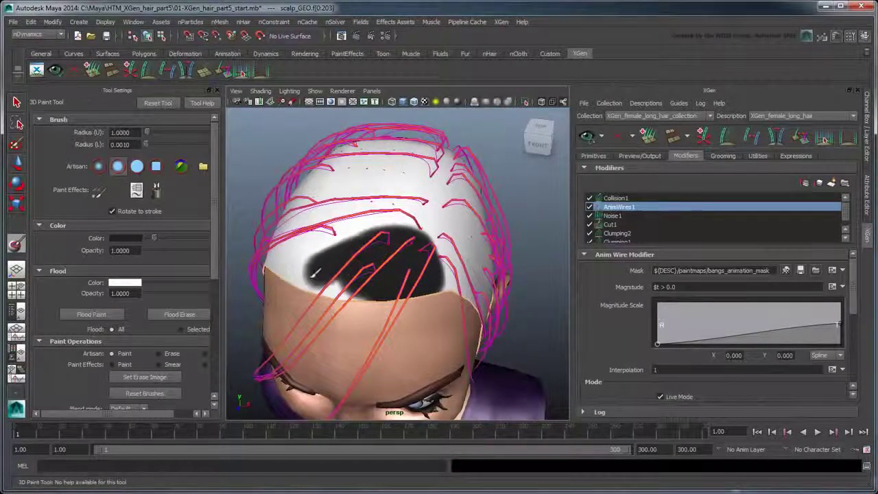
pyautogui.moveTo(313, 273)
pyautogui.mouseDown()
pyautogui.moveTo(371, 289)
pyautogui.moveTo(288, 267)
pyautogui.moveTo(396, 235)
pyautogui.mouseUp()
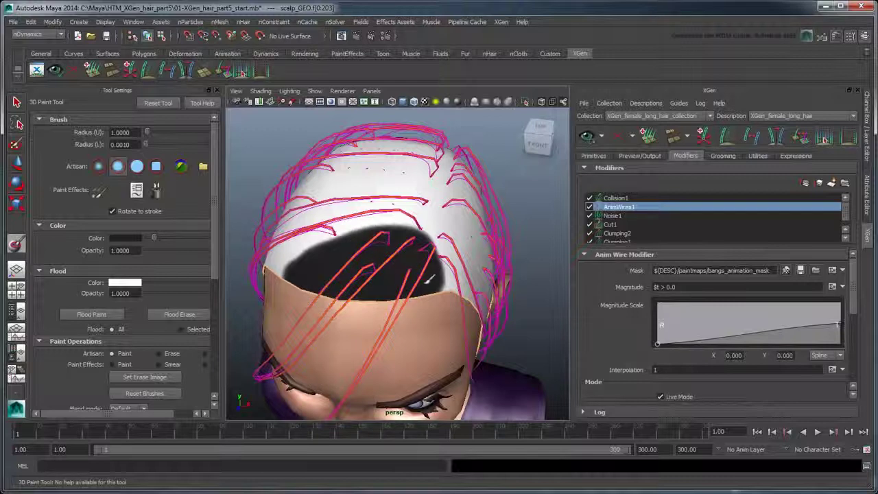
pyautogui.keyDown('alt'); pyautogui.moveTo(430, 278); pyautogui.dragTo(375, 269); pyautogui.keyUp('alt')
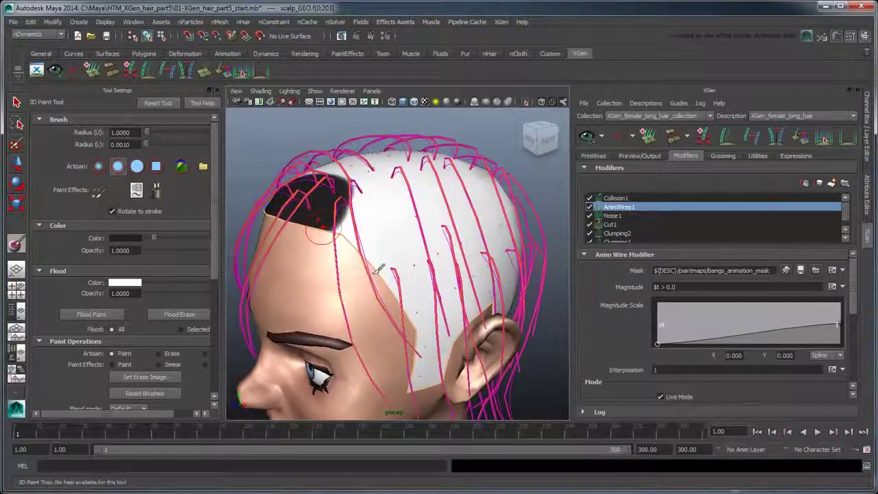
# - Lighten the colour slightly and extend the dark paint down the side and over the scalp
pyautogui.moveTo(153, 238); pyautogui.dragTo(167, 242)
pyautogui.moveTo(351, 194)
pyautogui.mouseDown()
pyautogui.moveTo(424, 305)
pyautogui.moveTo(368, 197)
pyautogui.moveTo(466, 225)
pyautogui.moveTo(302, 292)
pyautogui.moveTo(343, 240)
pyautogui.moveTo(453, 202)
pyautogui.moveTo(315, 247)
pyautogui.moveTo(328, 227)
pyautogui.moveTo(288, 288)
pyautogui.moveTo(370, 274)
pyautogui.moveTo(384, 199)
pyautogui.moveTo(367, 301)
pyautogui.moveTo(381, 206)
pyautogui.mouseUp()
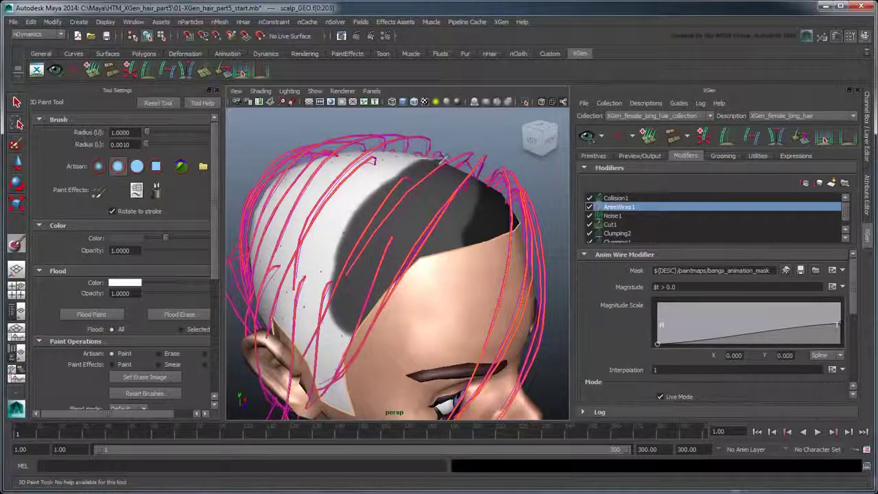
pyautogui.moveTo(444, 160); pyautogui.dragTo(348, 218)
pyautogui.moveTo(219, 236); pyautogui.dragTo(241, 236)
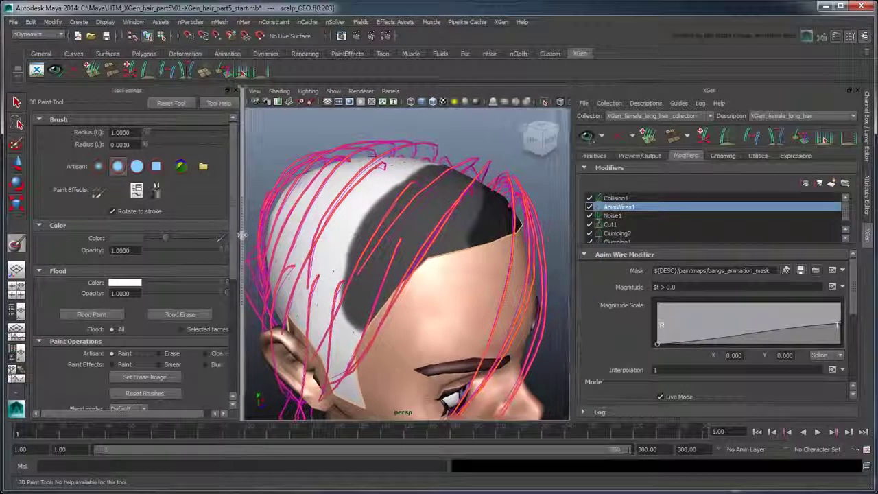
# - Blur the bangs mask edges across the crown and side of the scalp, then close Tool Settings
pyautogui.click(209, 365)
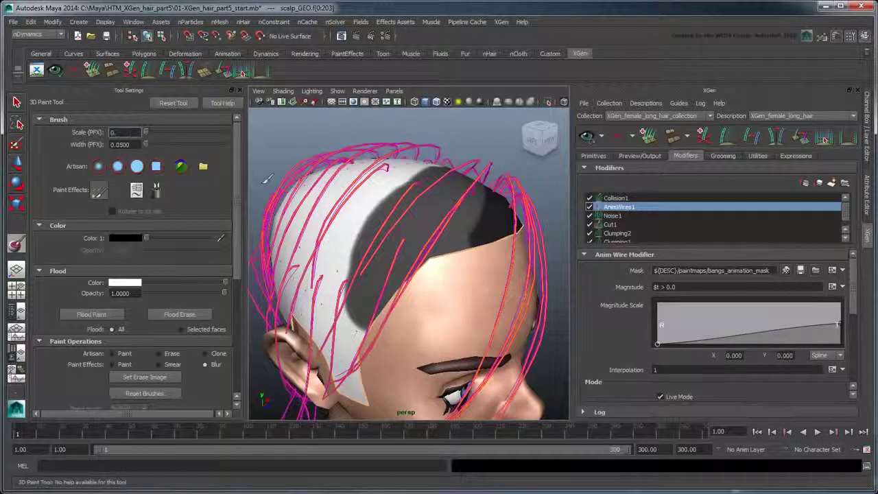
pyautogui.hotkey('ctrl', 'z')
pyautogui.write('3000')
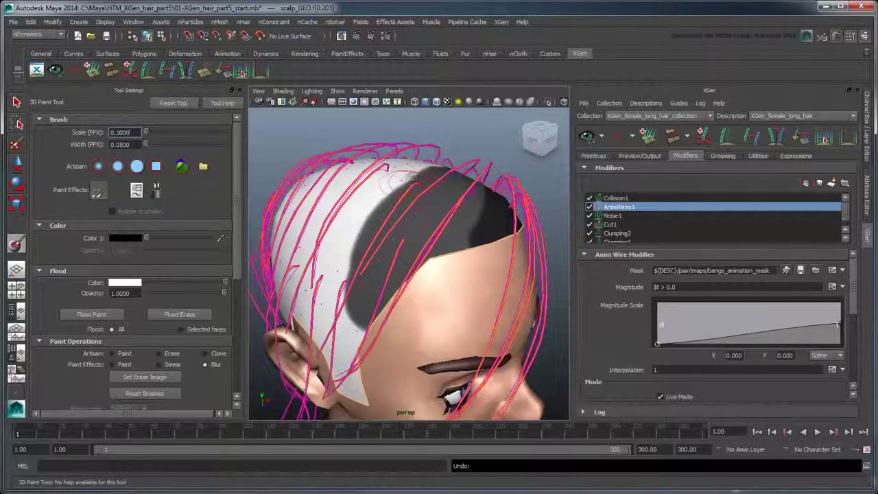
pyautogui.moveTo(405, 177)
pyautogui.mouseDown()
pyautogui.moveTo(353, 307)
pyautogui.moveTo(339, 207)
pyautogui.mouseUp()
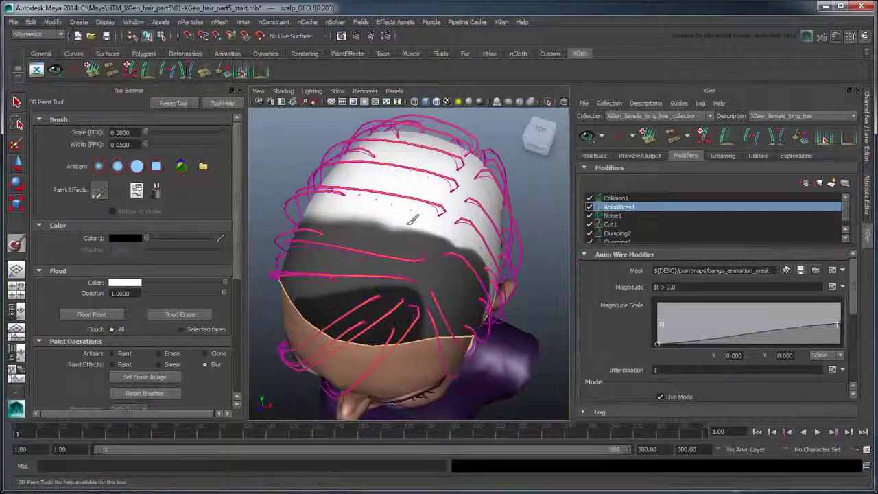
pyautogui.moveTo(412, 220); pyautogui.dragTo(428, 217)
pyautogui.keyDown('alt'); pyautogui.moveTo(472, 242); pyautogui.dragTo(415, 219); pyautogui.keyUp('alt')
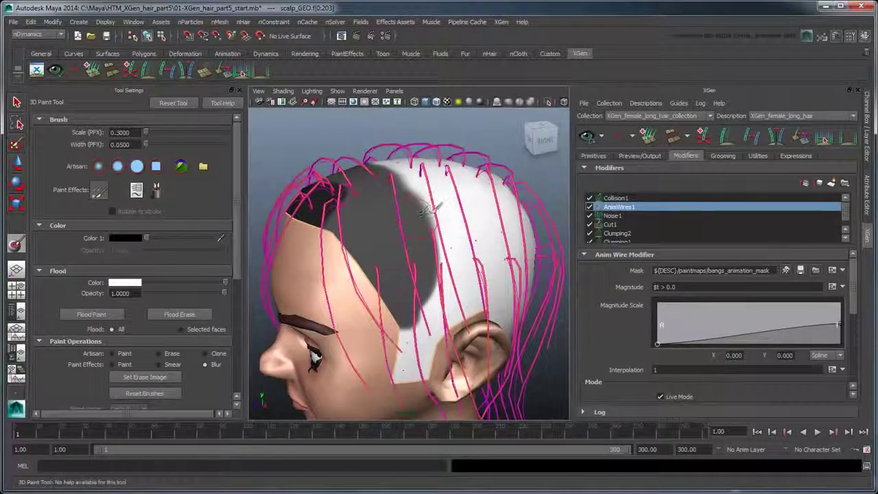
pyautogui.moveTo(420, 313)
pyautogui.mouseDown()
pyautogui.moveTo(414, 324)
pyautogui.moveTo(428, 318)
pyautogui.mouseUp()
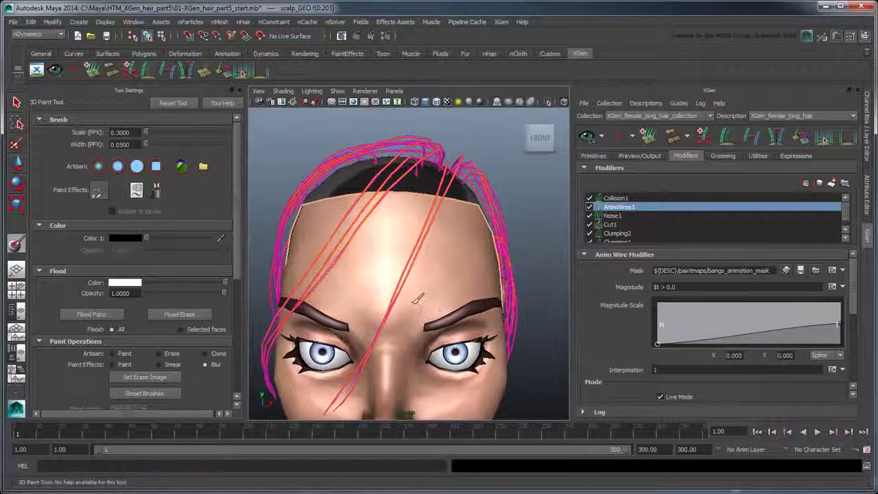
pyautogui.click(232, 90)
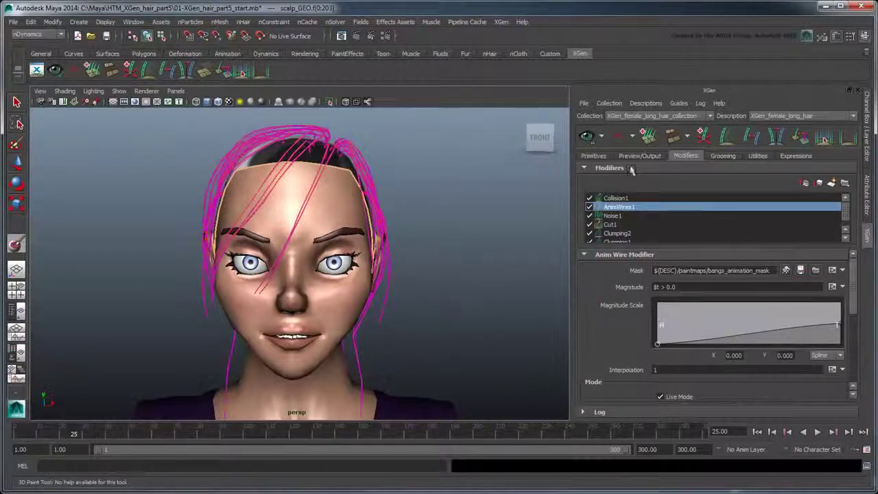
# - Regenerate the hair preview and play the animation, stopping with the head facing front
pyautogui.click(602, 136)
pyautogui.click(604, 153)
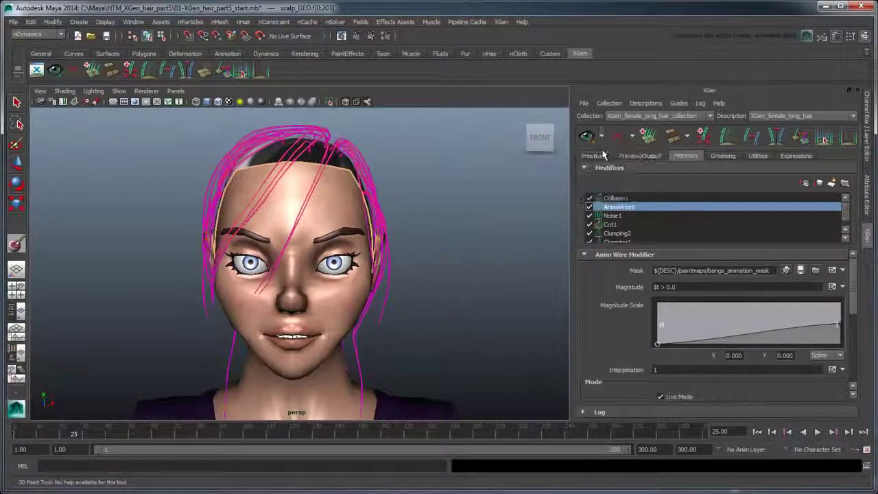
pyautogui.click(586, 136)
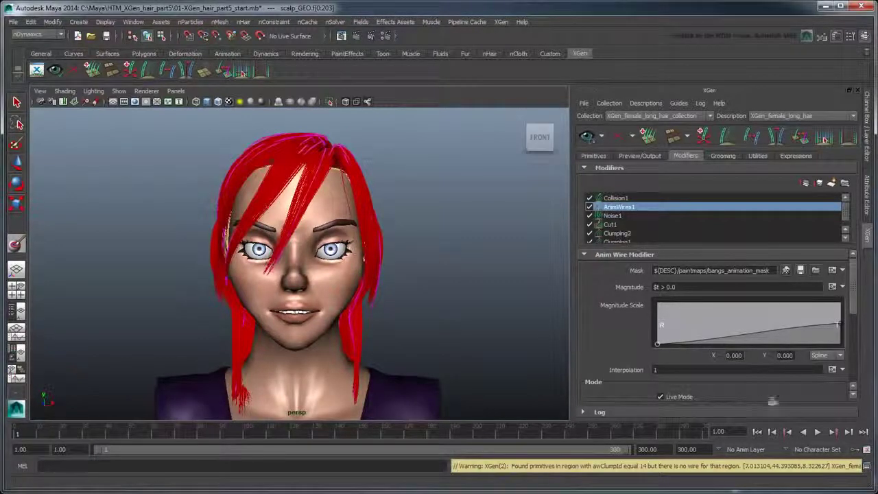
pyautogui.click(818, 433)
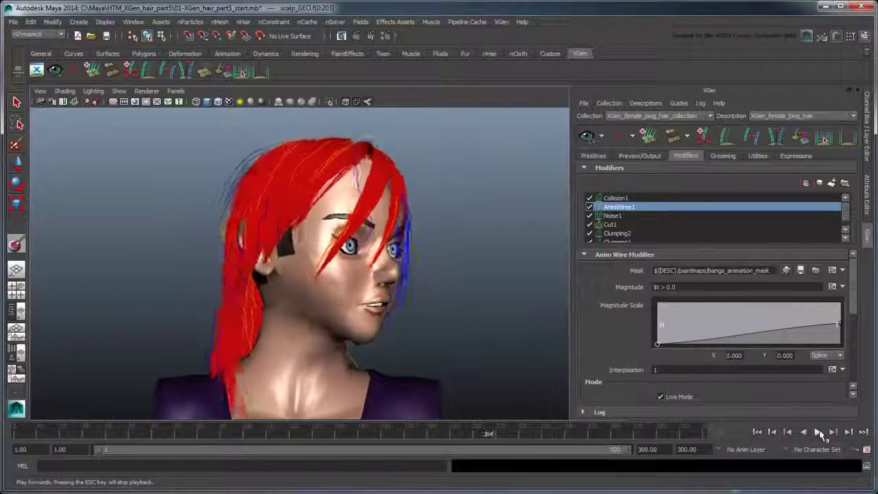
pyautogui.click(818, 432)
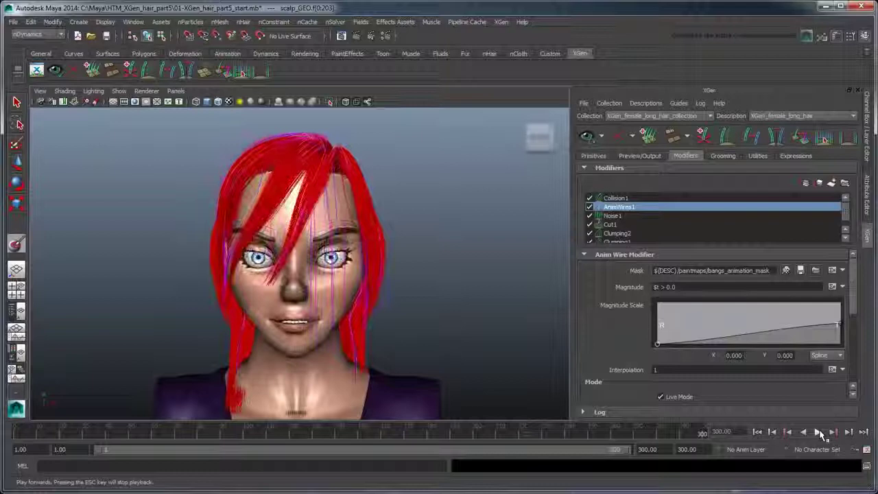
# - Add a Groom Bake modifier to the XGen stack
pyautogui.click(831, 183)
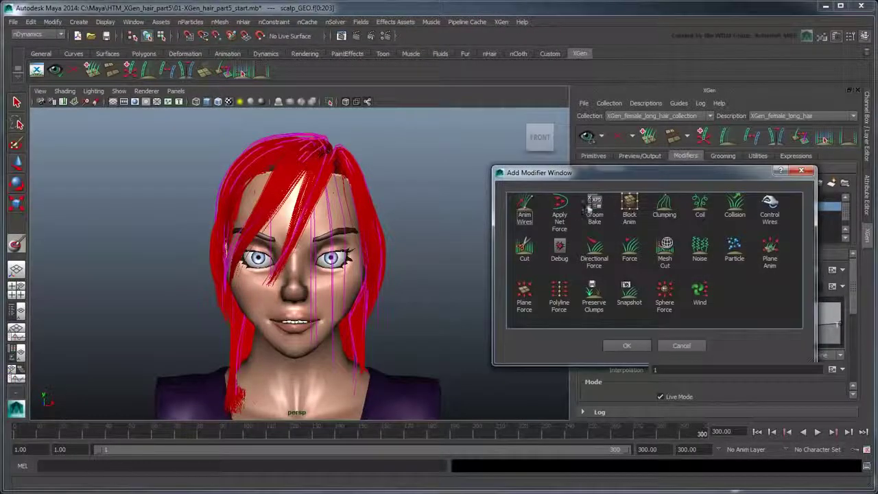
pyautogui.click(595, 210)
pyautogui.click(624, 344)
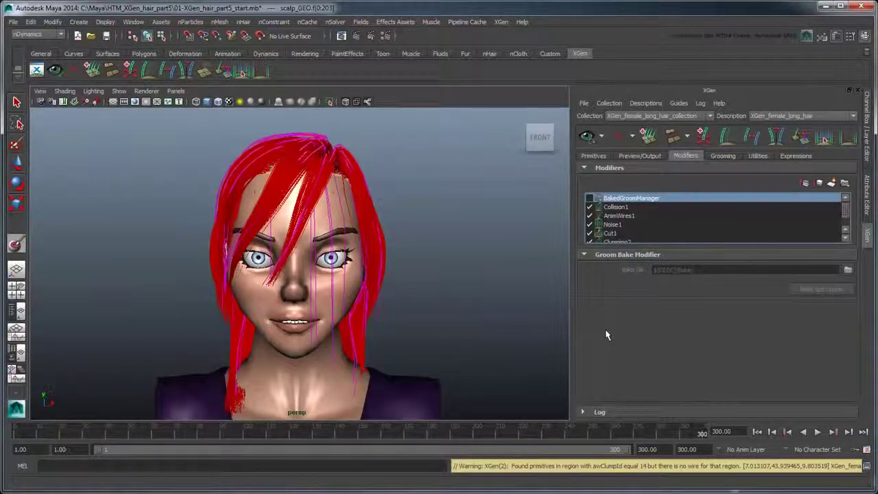
# - Move BakedGroomManager below AnimWires1, enable it, and bake the XPD groom
pyautogui.click(819, 184)
pyautogui.click(819, 184)
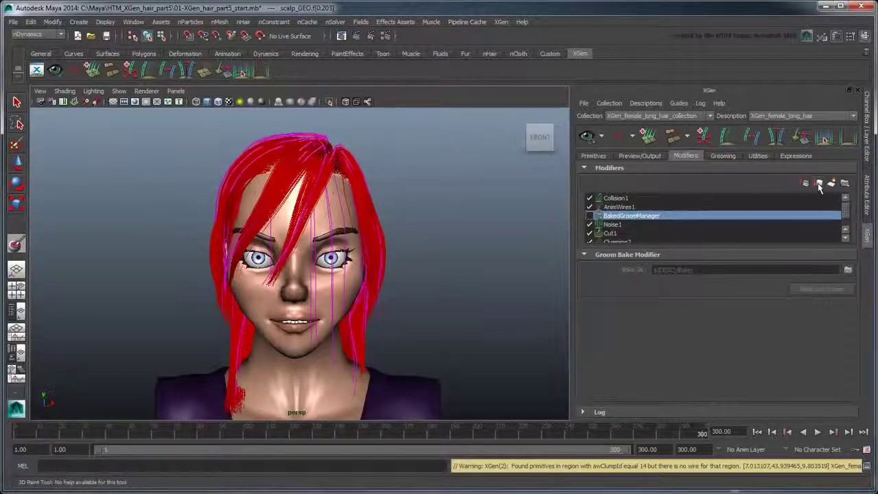
pyautogui.click(589, 215)
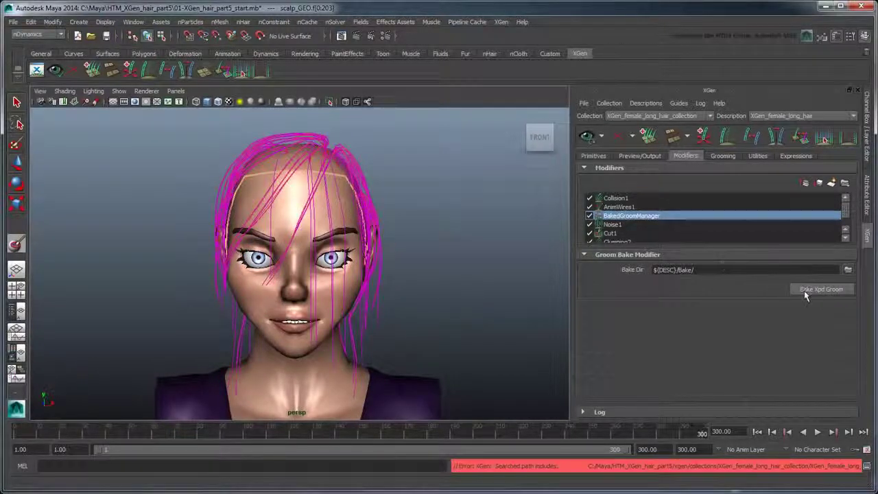
pyautogui.click(806, 291)
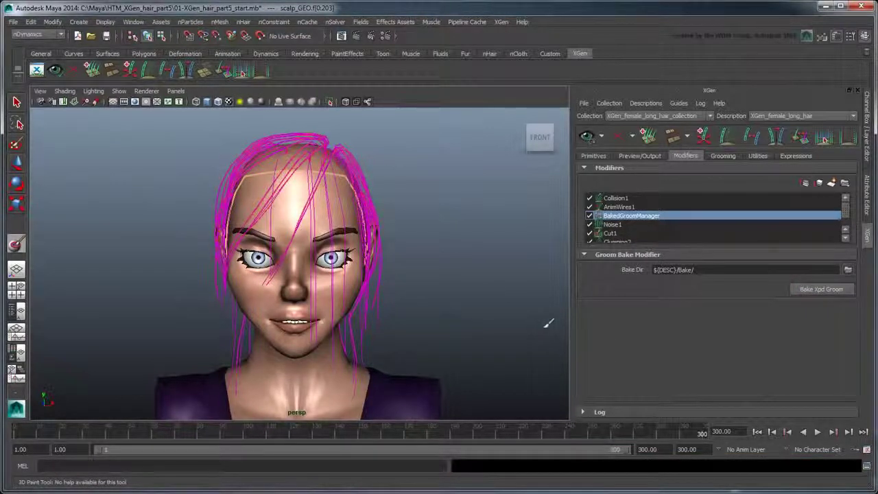
# - Rewind to frame 1 and play back the baked hair animation, then stop
pyautogui.click(756, 431)
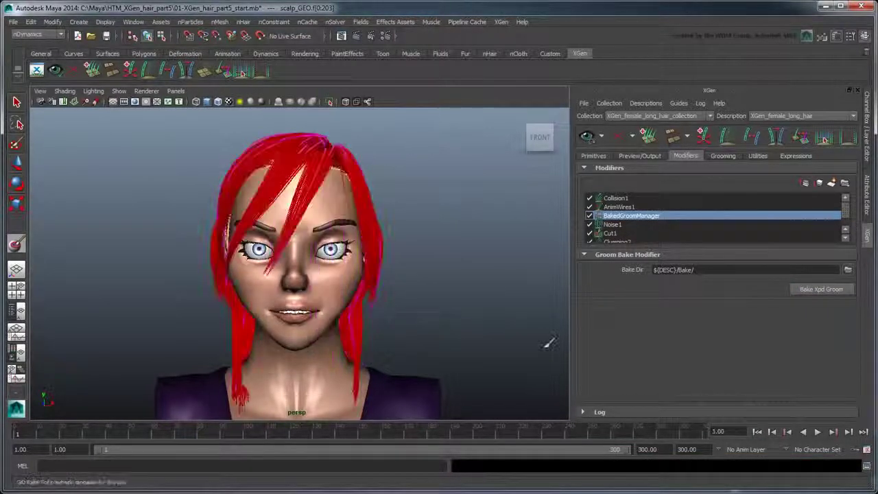
pyautogui.press('q')
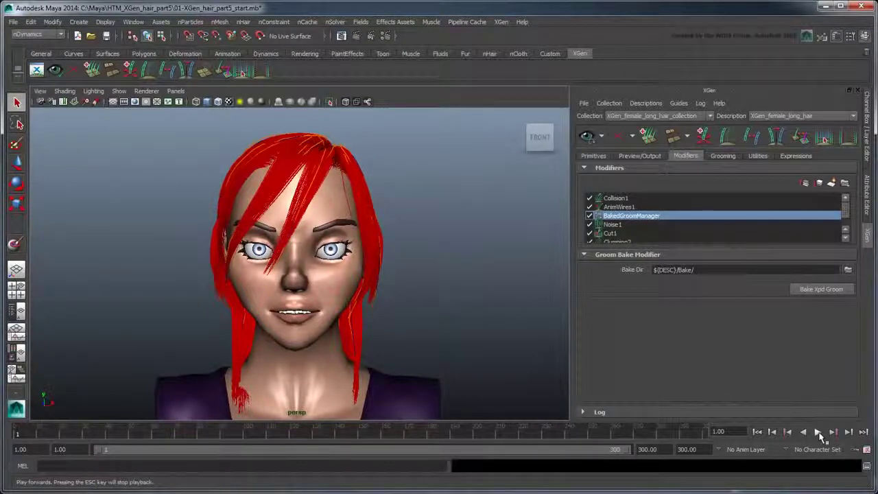
pyautogui.click(818, 432)
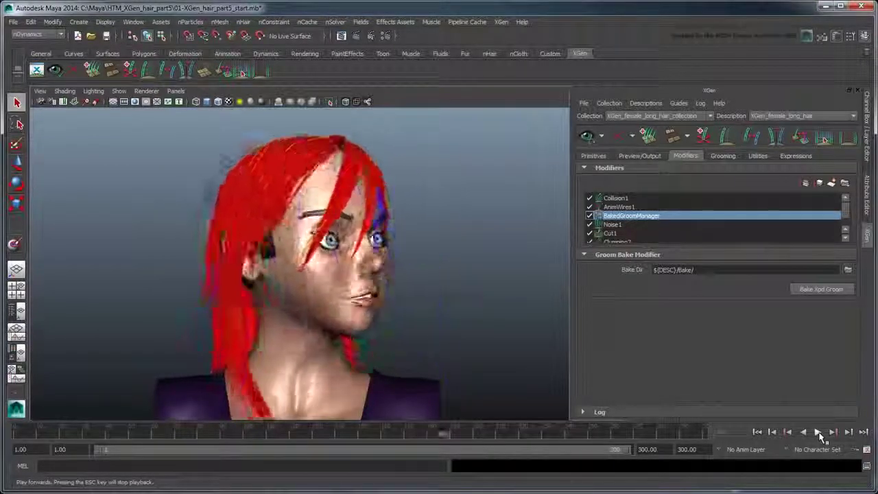
pyautogui.click(818, 432)
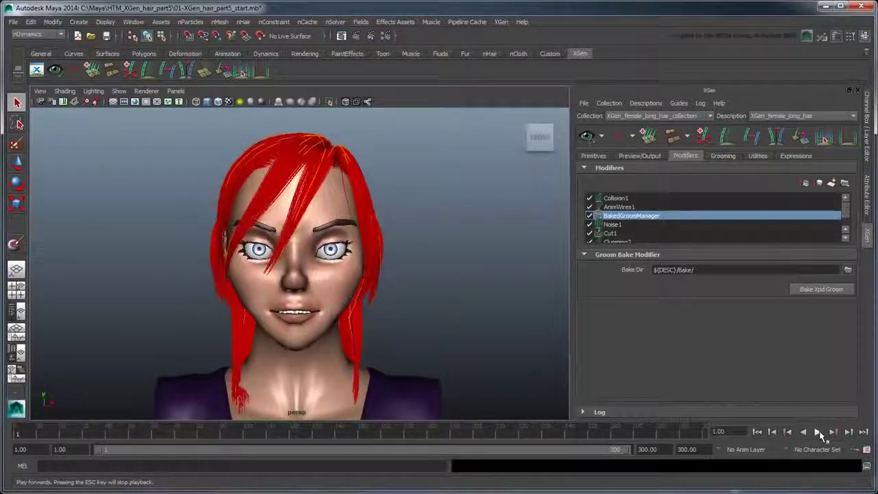
# - Clear the XGen hair preview and switch to the Outliner/Persp layout
pyautogui.click(619, 141)
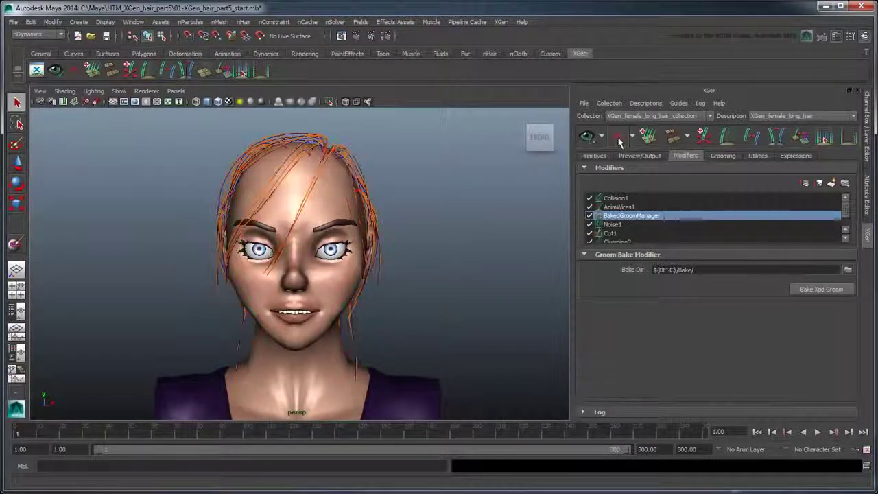
pyautogui.click(602, 137)
pyautogui.click(599, 155)
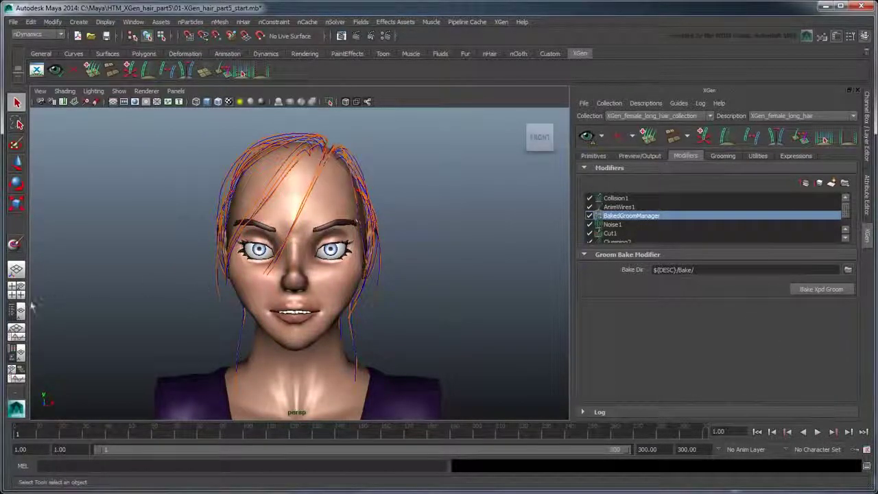
pyautogui.click(16, 311)
# - Export output curves curve49–curve61 as the Alembic cache hair_animation_cache
pyautogui.scroll(10, 117, 267)
pyautogui.moveTo(117, 269); pyautogui.dragTo(96, 403)
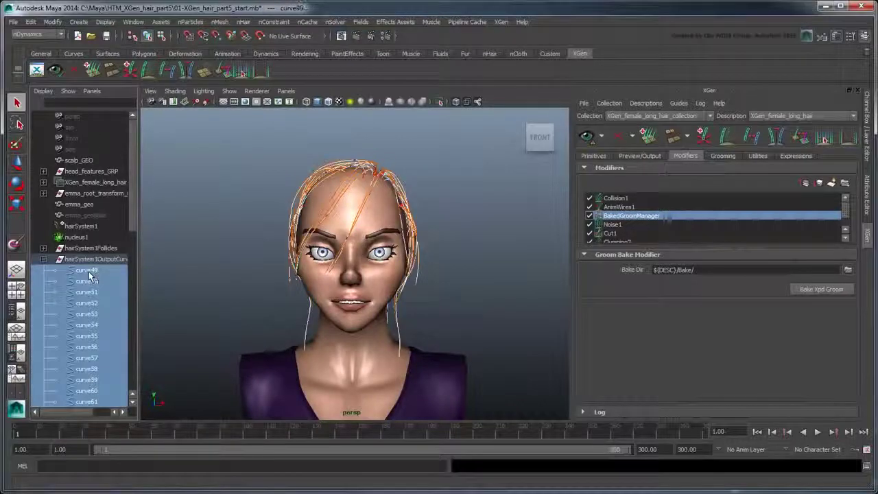
pyautogui.click(467, 22)
pyautogui.moveTo(478, 38)
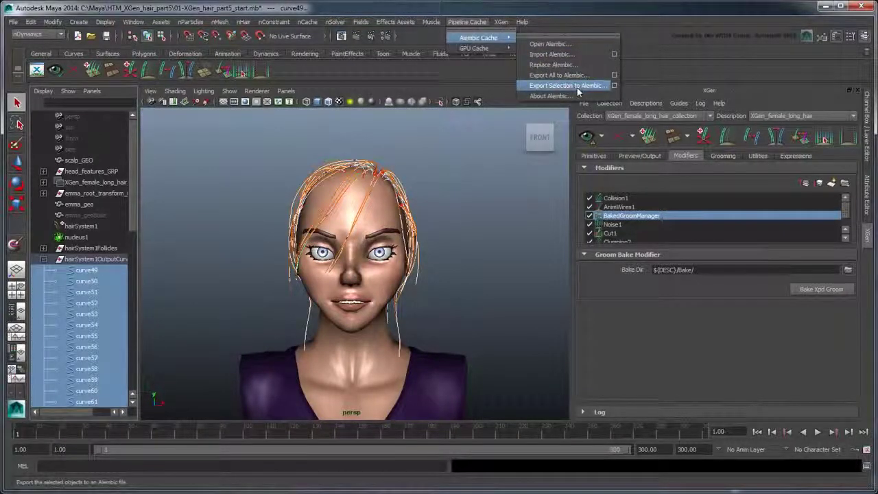
pyautogui.click(567, 85)
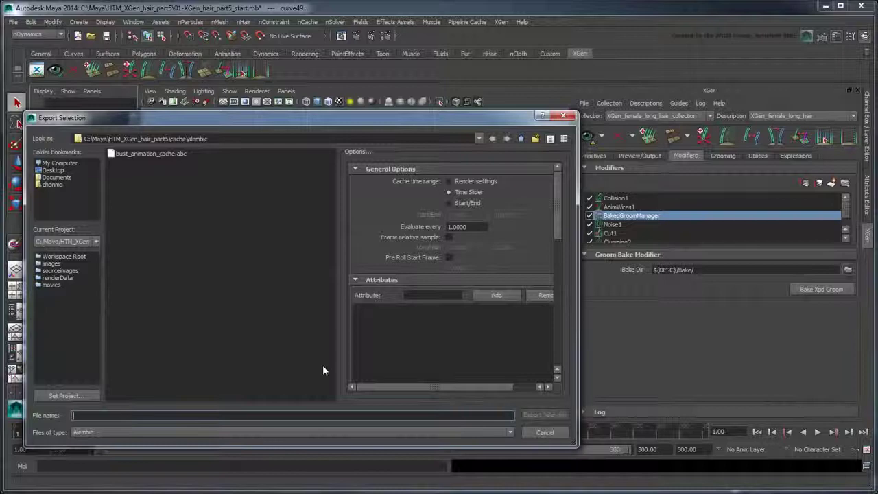
pyautogui.write('hair_animation_cache')
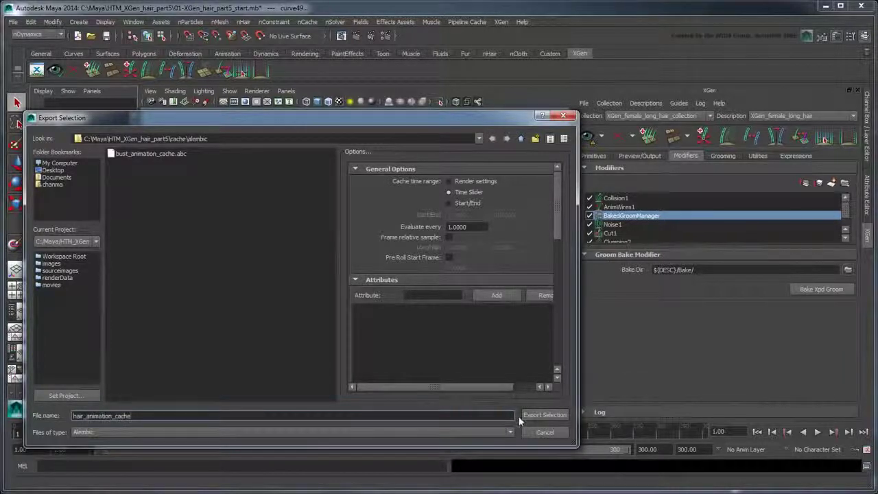
pyautogui.click(542, 415)
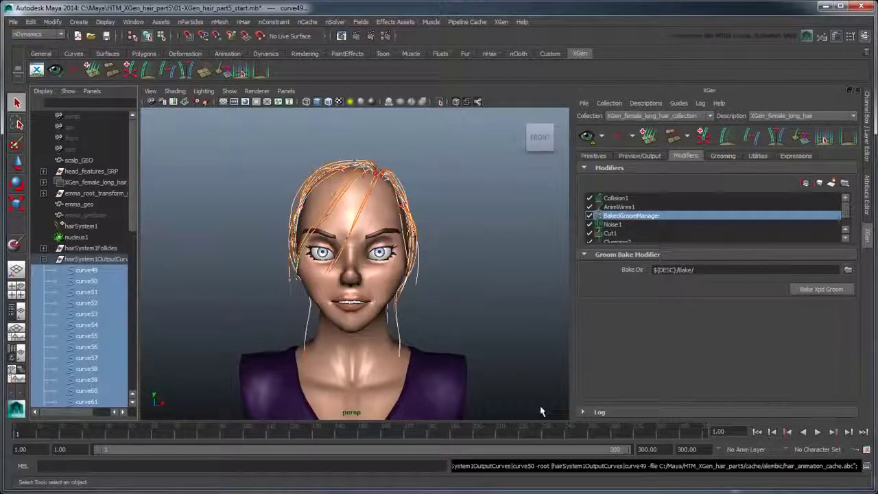
# - Turn off AnimWires1 Live Mode, set its wires file to cache/alembic/hair_animation_cache.abc, and show nucleus1's attributes
pyautogui.click(631, 207)
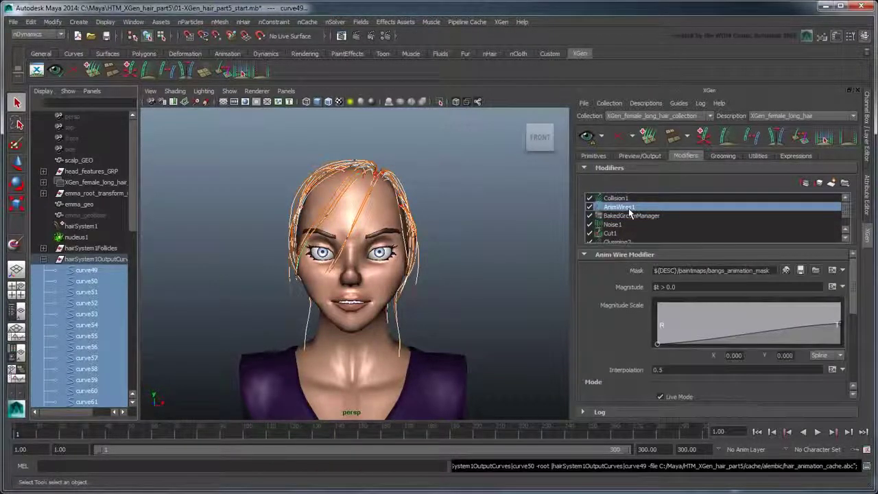
pyautogui.moveTo(853, 292); pyautogui.dragTo(864, 338)
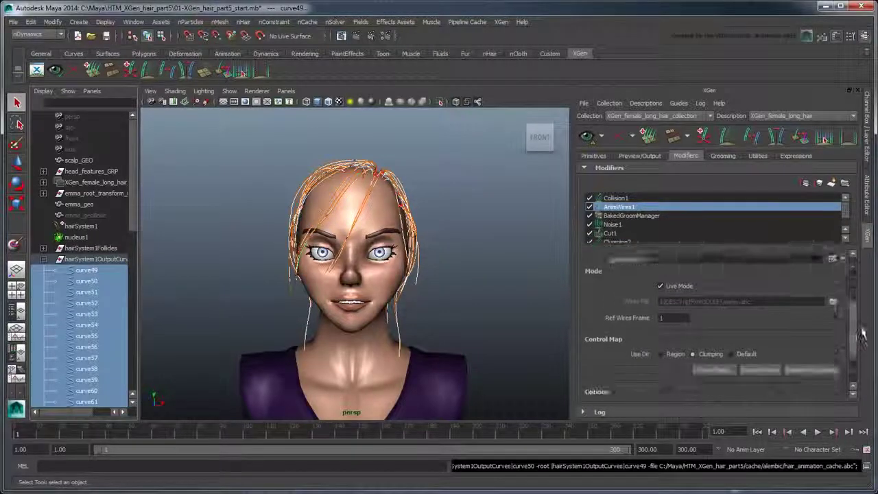
pyautogui.click(669, 268)
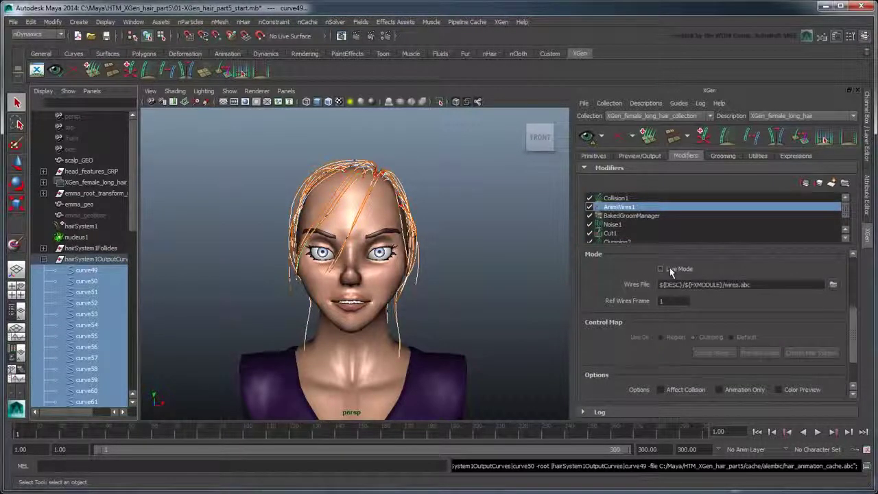
pyautogui.click(832, 284)
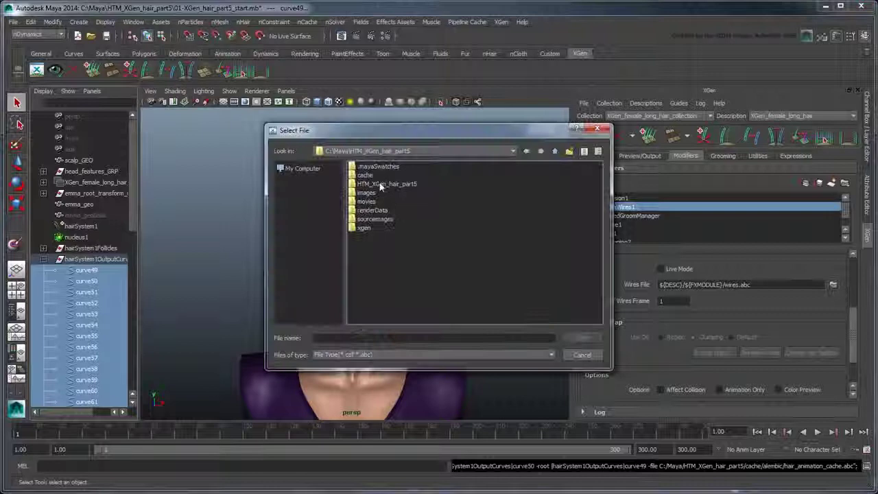
pyautogui.doubleClick(365, 168)
pyautogui.doubleClick(365, 170)
pyautogui.click(374, 175)
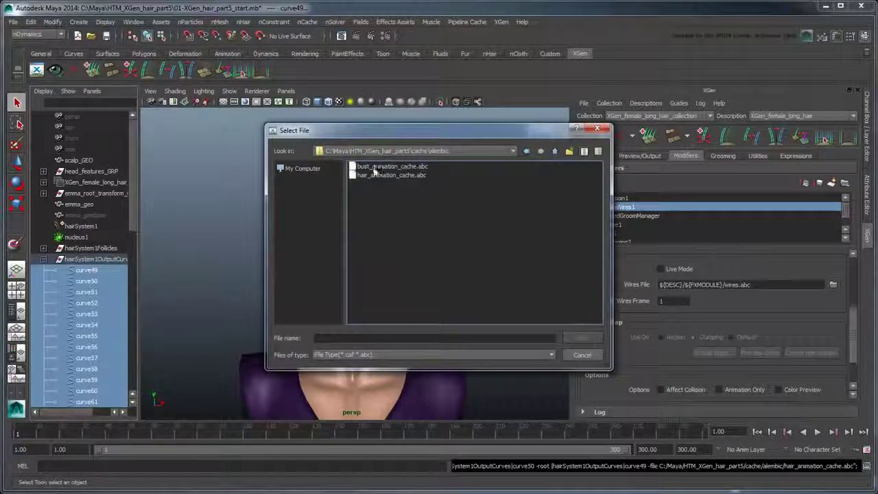
pyautogui.click(580, 338)
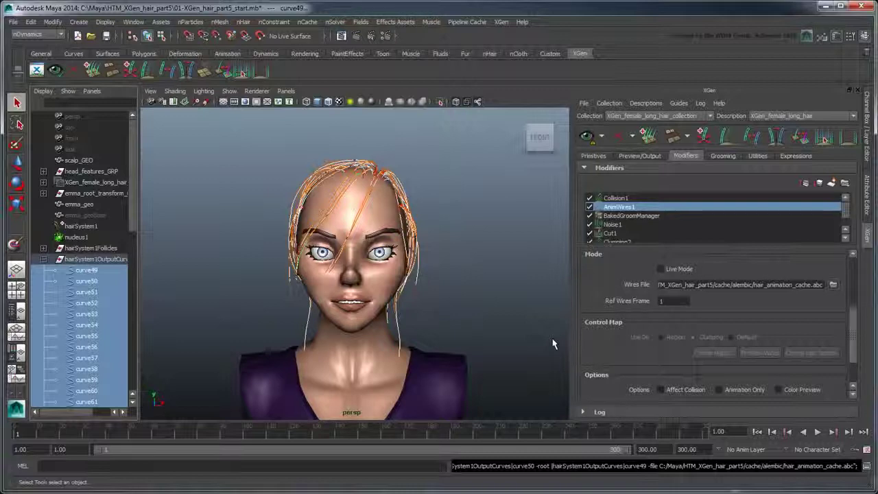
pyautogui.click(76, 236)
pyautogui.click(863, 182)
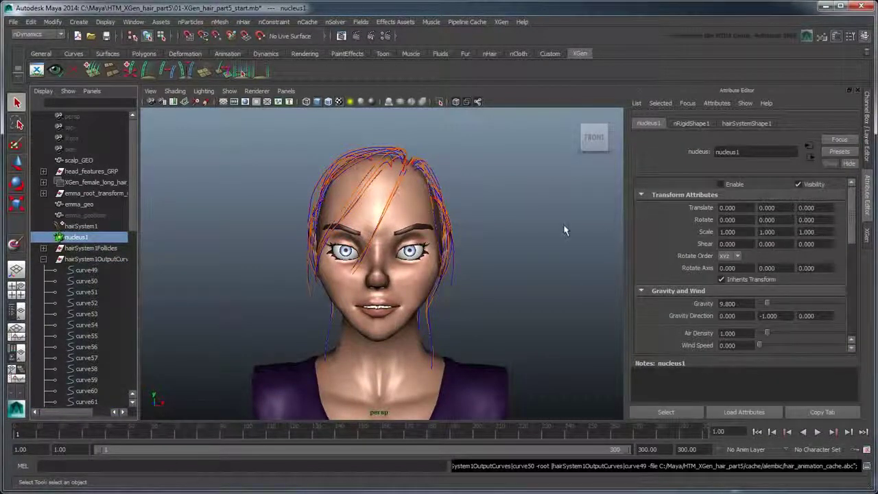
# - Render an XGen preview of the red hair driven by the Alembic-cached wires
pyautogui.click(863, 235)
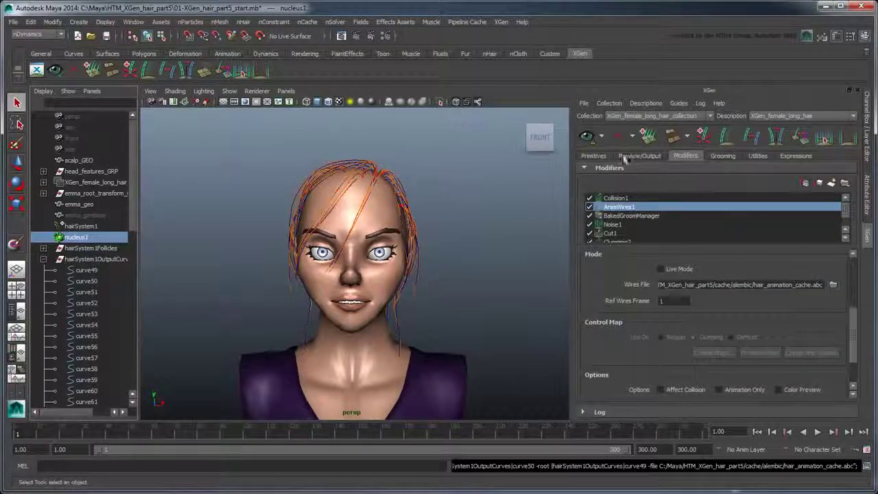
pyautogui.click(587, 137)
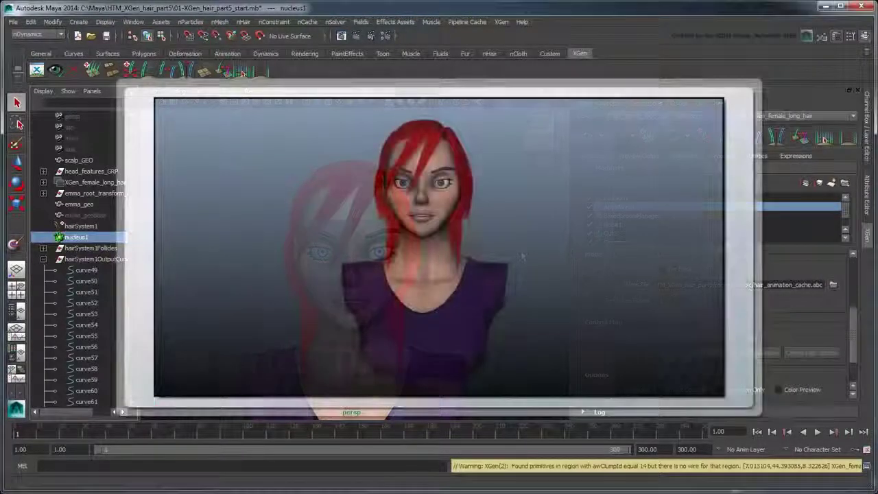